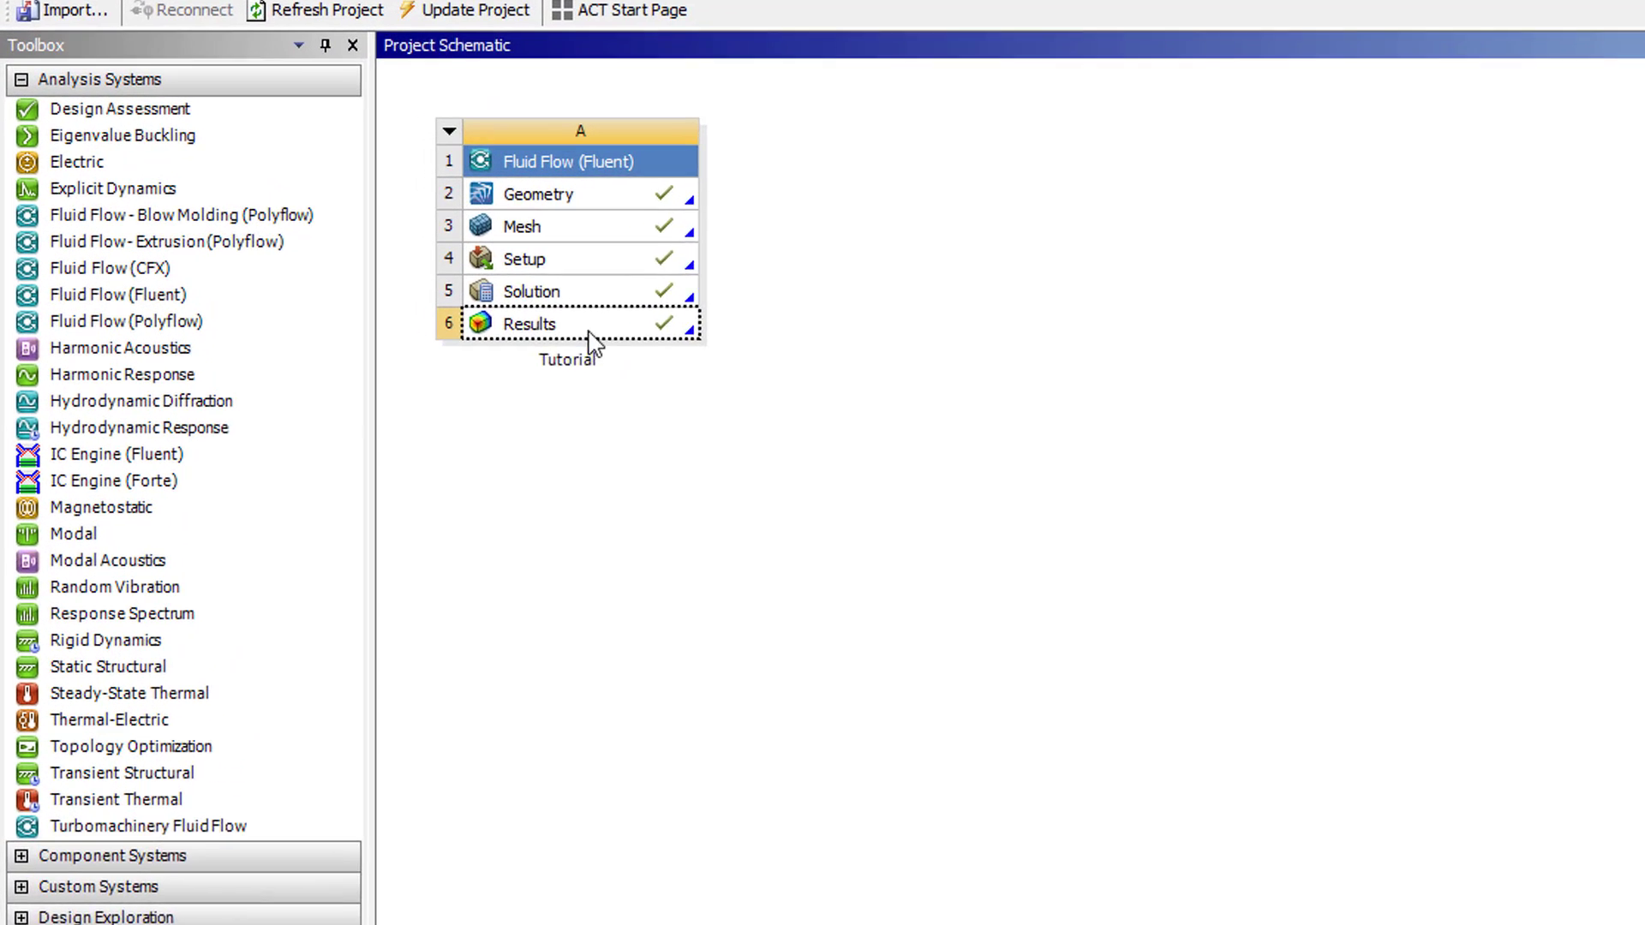
Duplicate the Tutorial Fluid Flow (Fluent) system from its Results cell so geometry and mesh are shared, and name the copy Re=400.
right_click(601, 334)
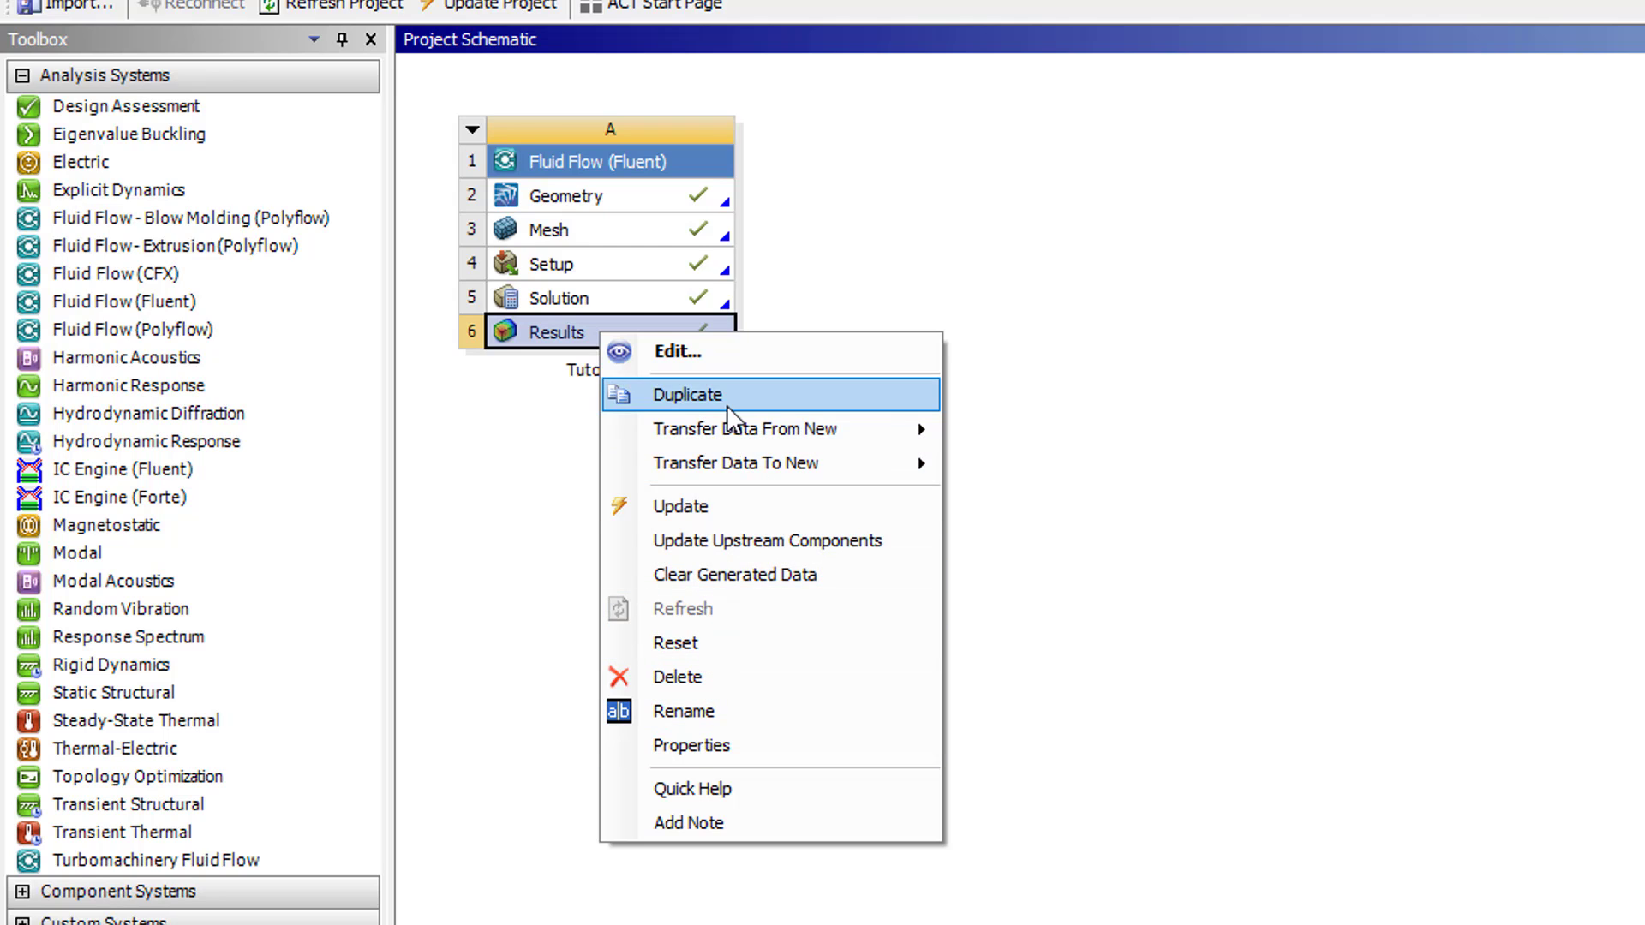
key(Escape)
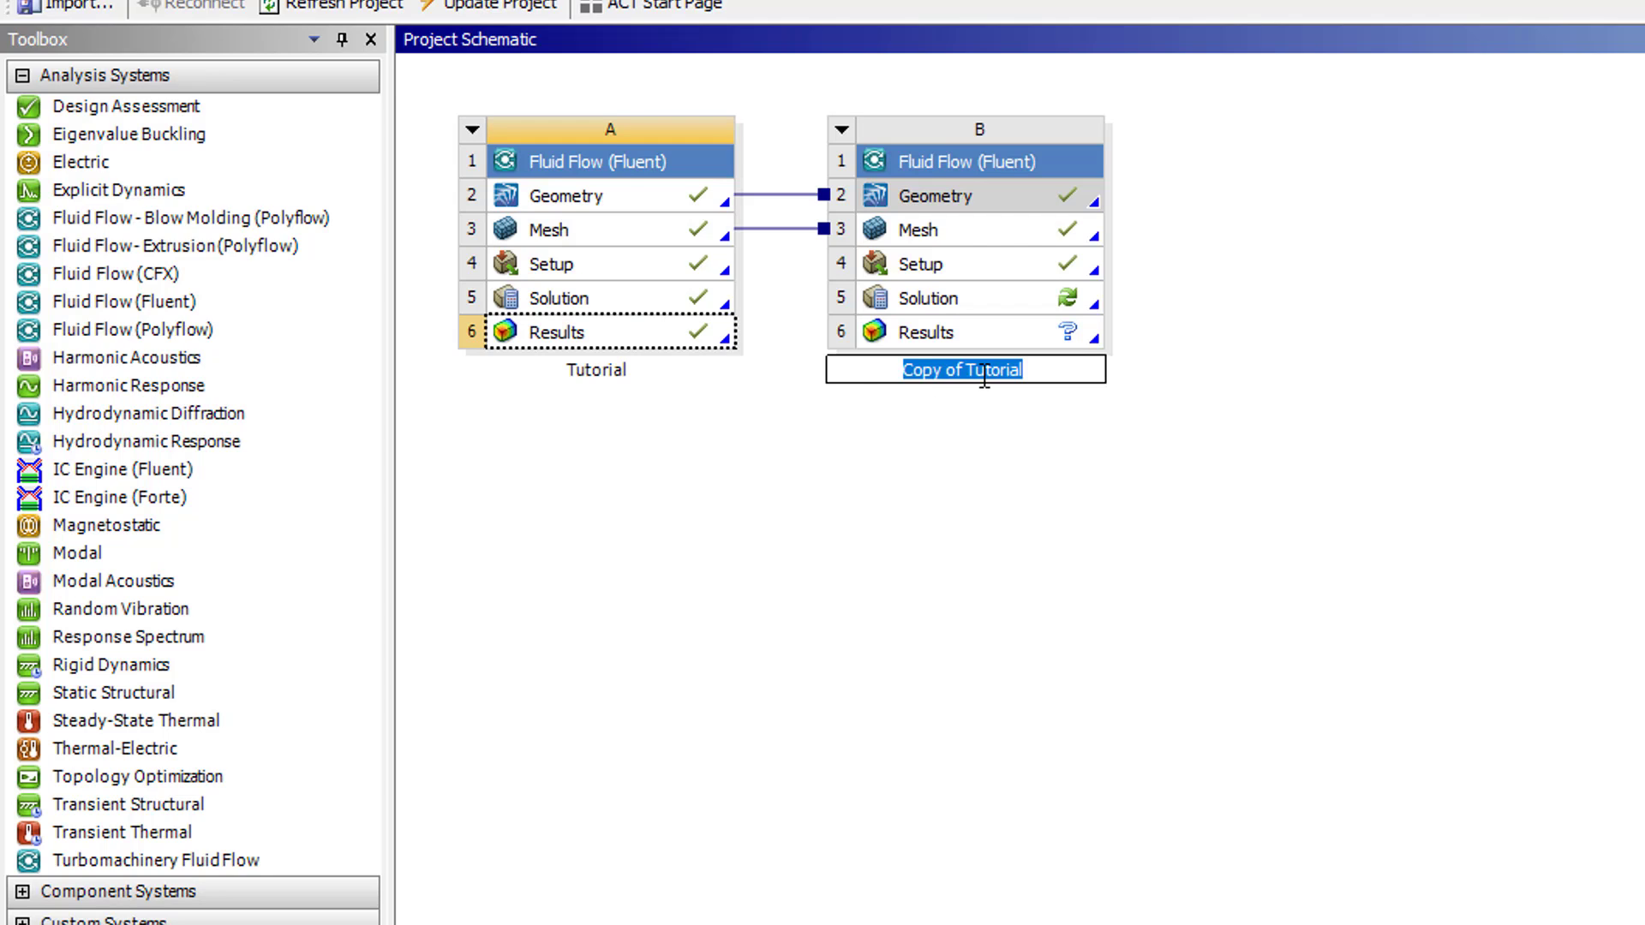
text(Re)
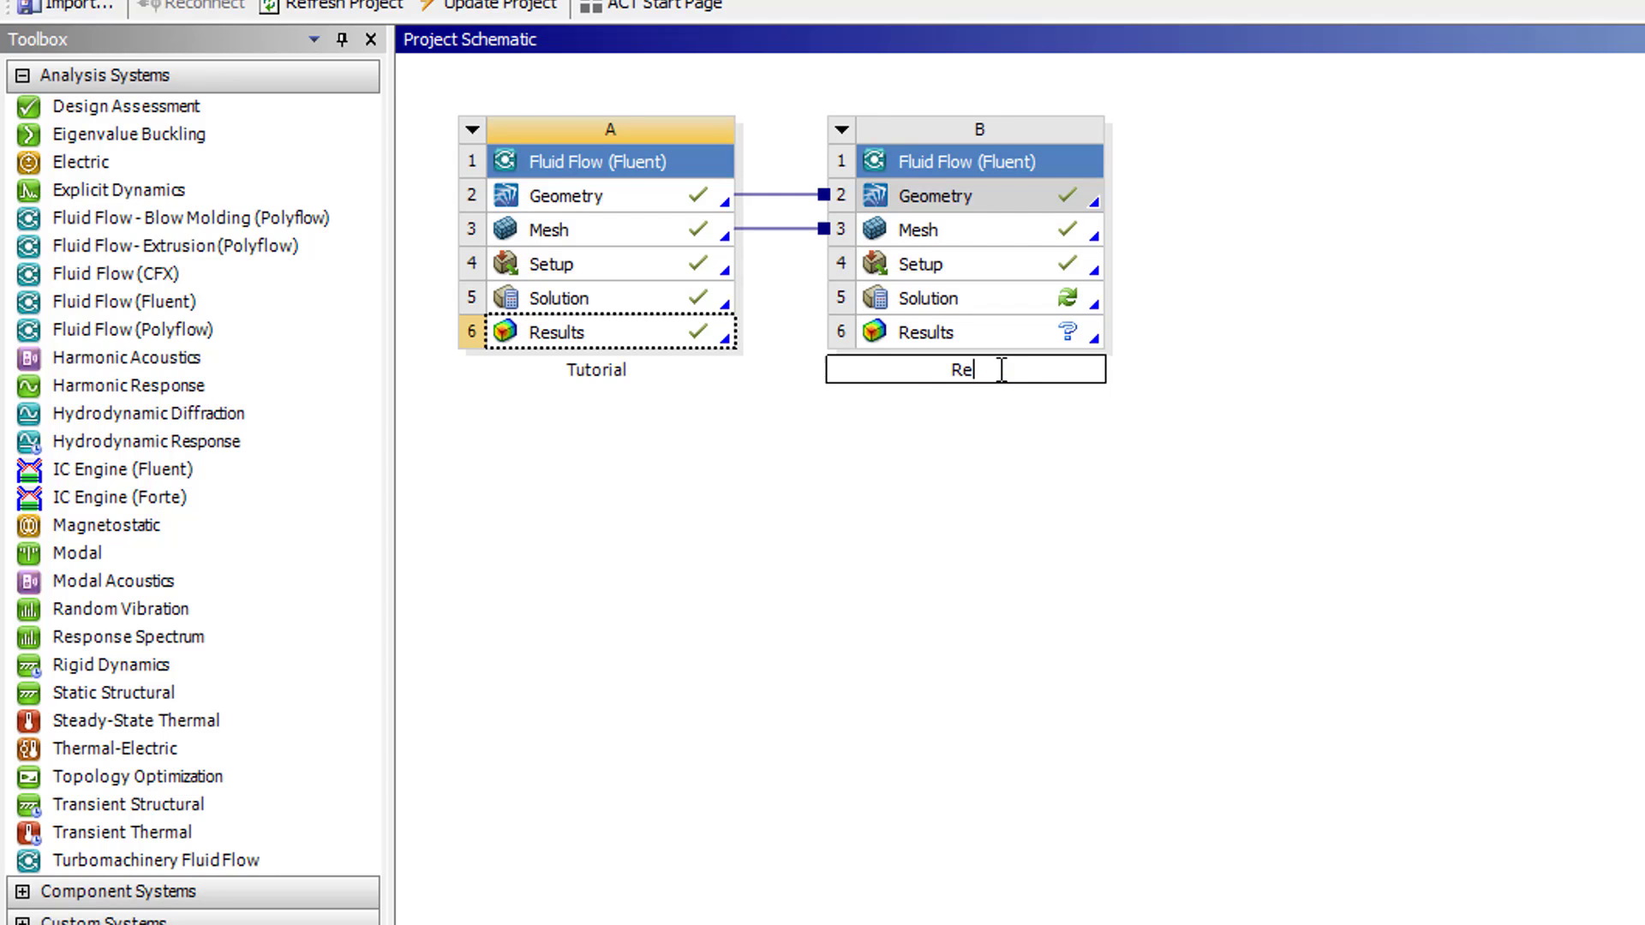
text(=400)
key(Return)
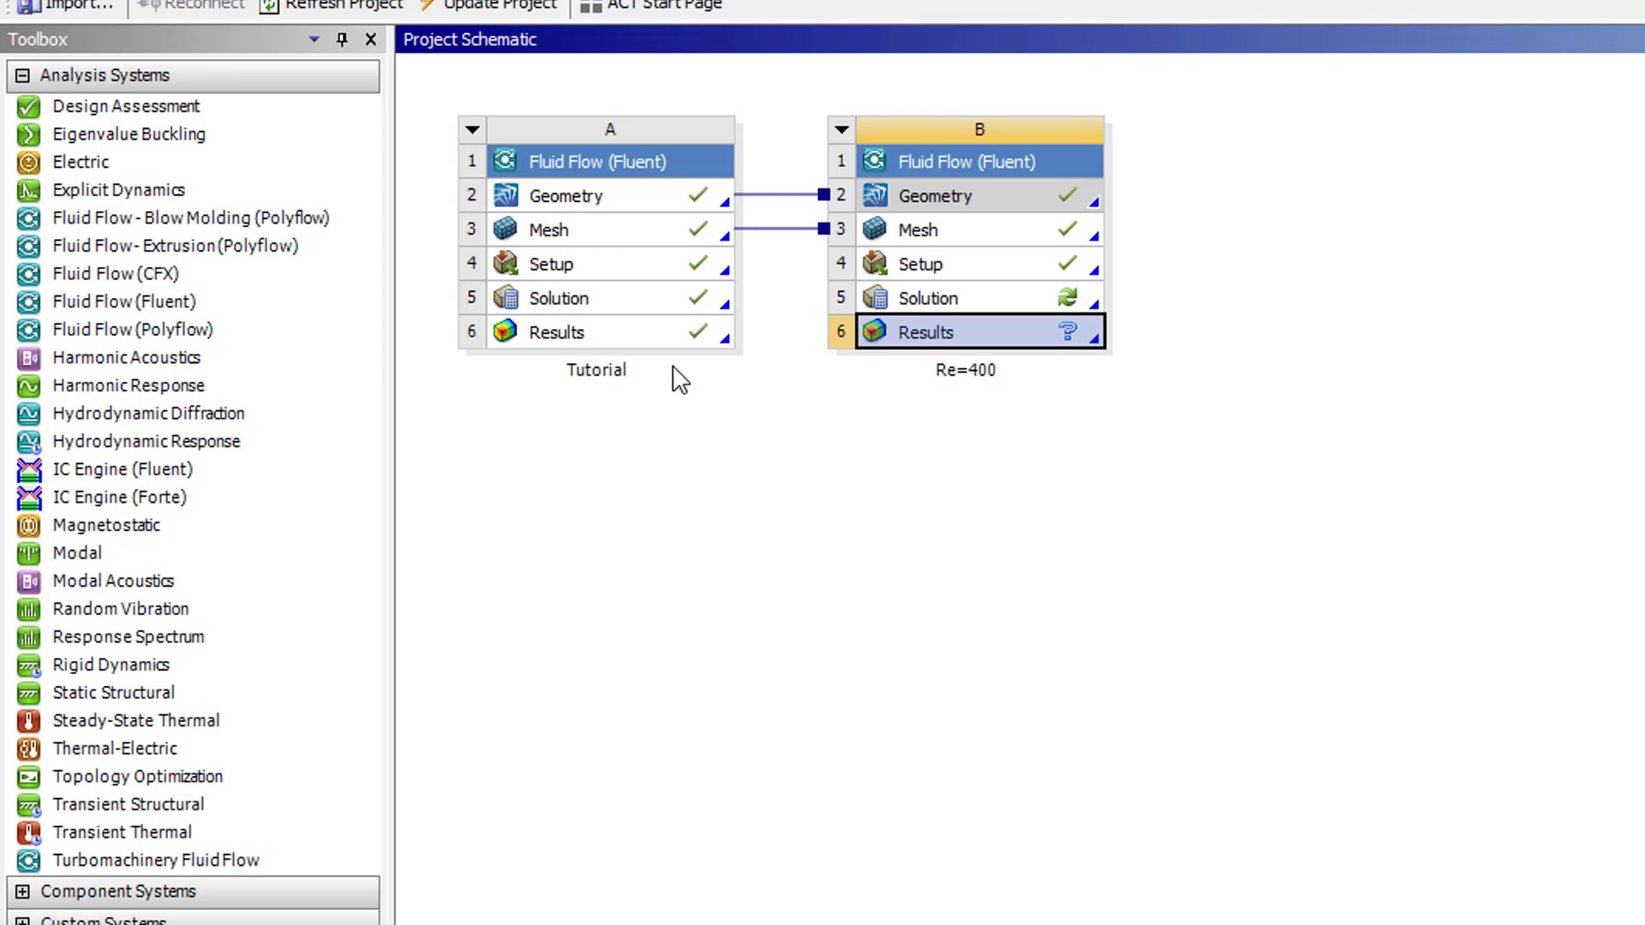
Rename the original system to "Tutorial, Re=800".
double_click(587, 371)
click(645, 370)
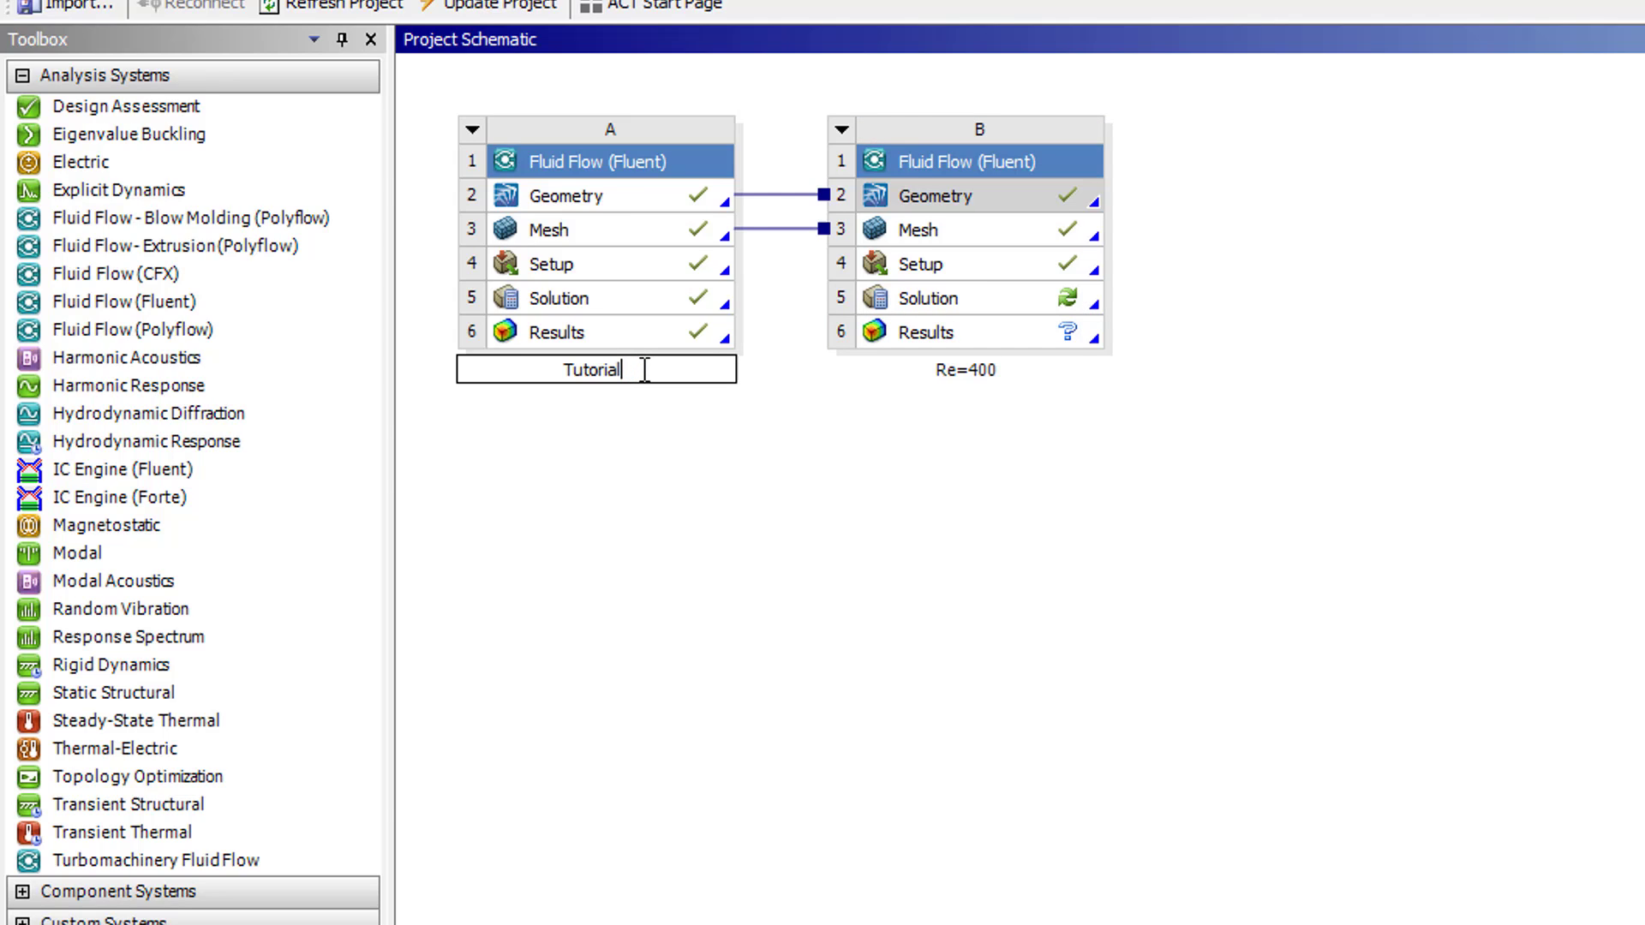
text(, Re=800)
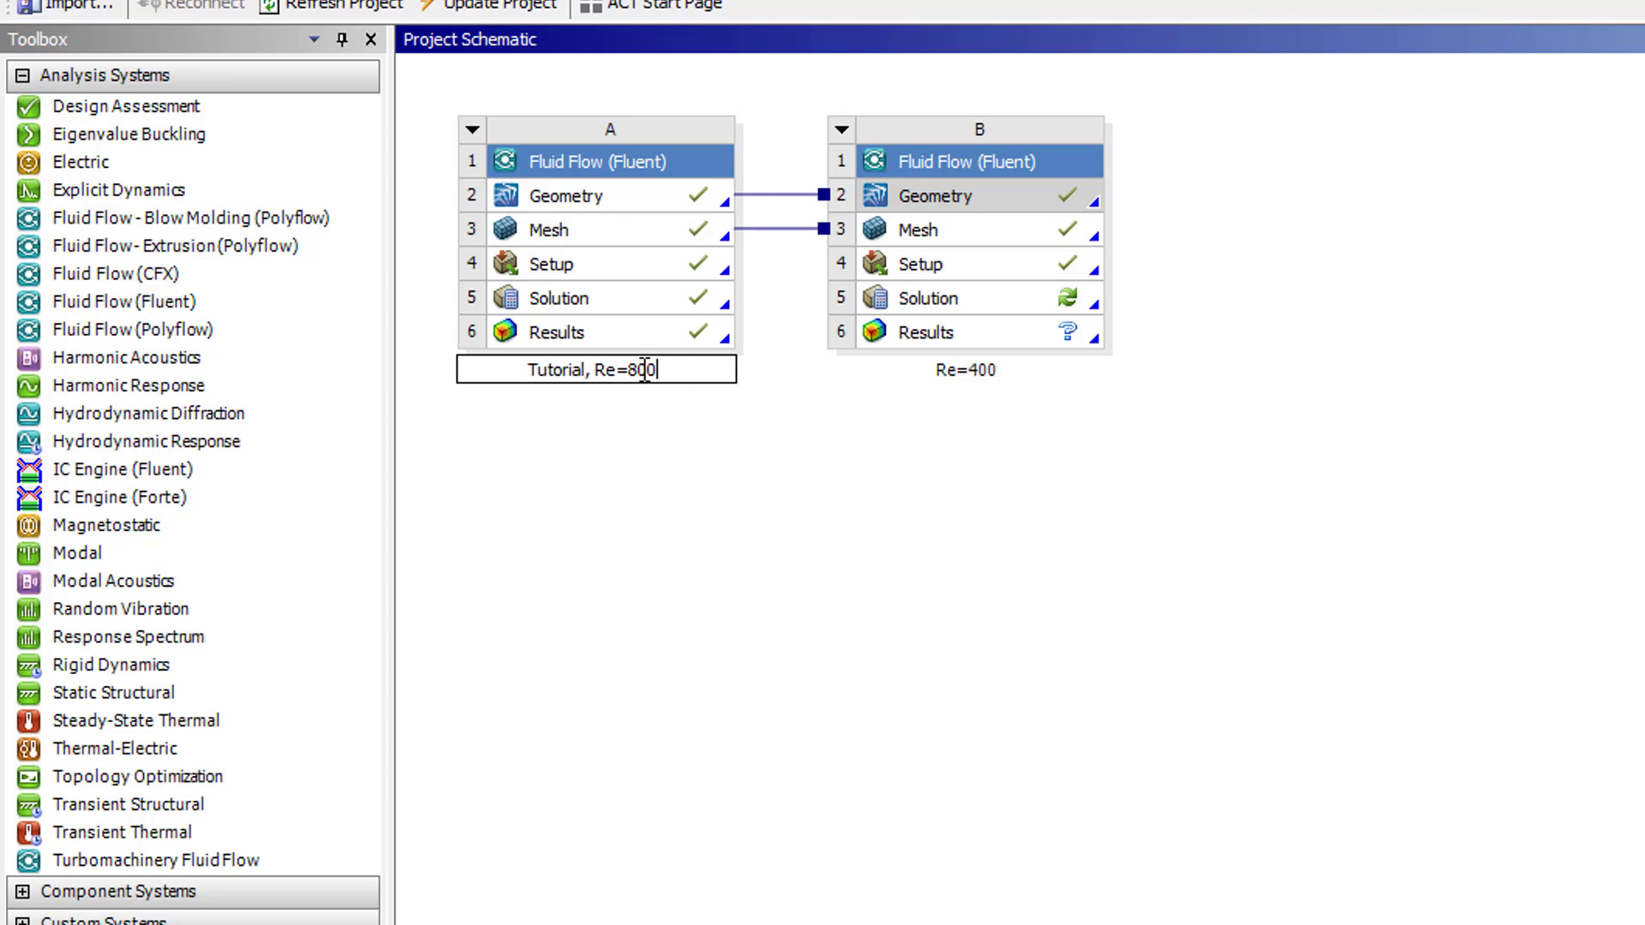
click(667, 437)
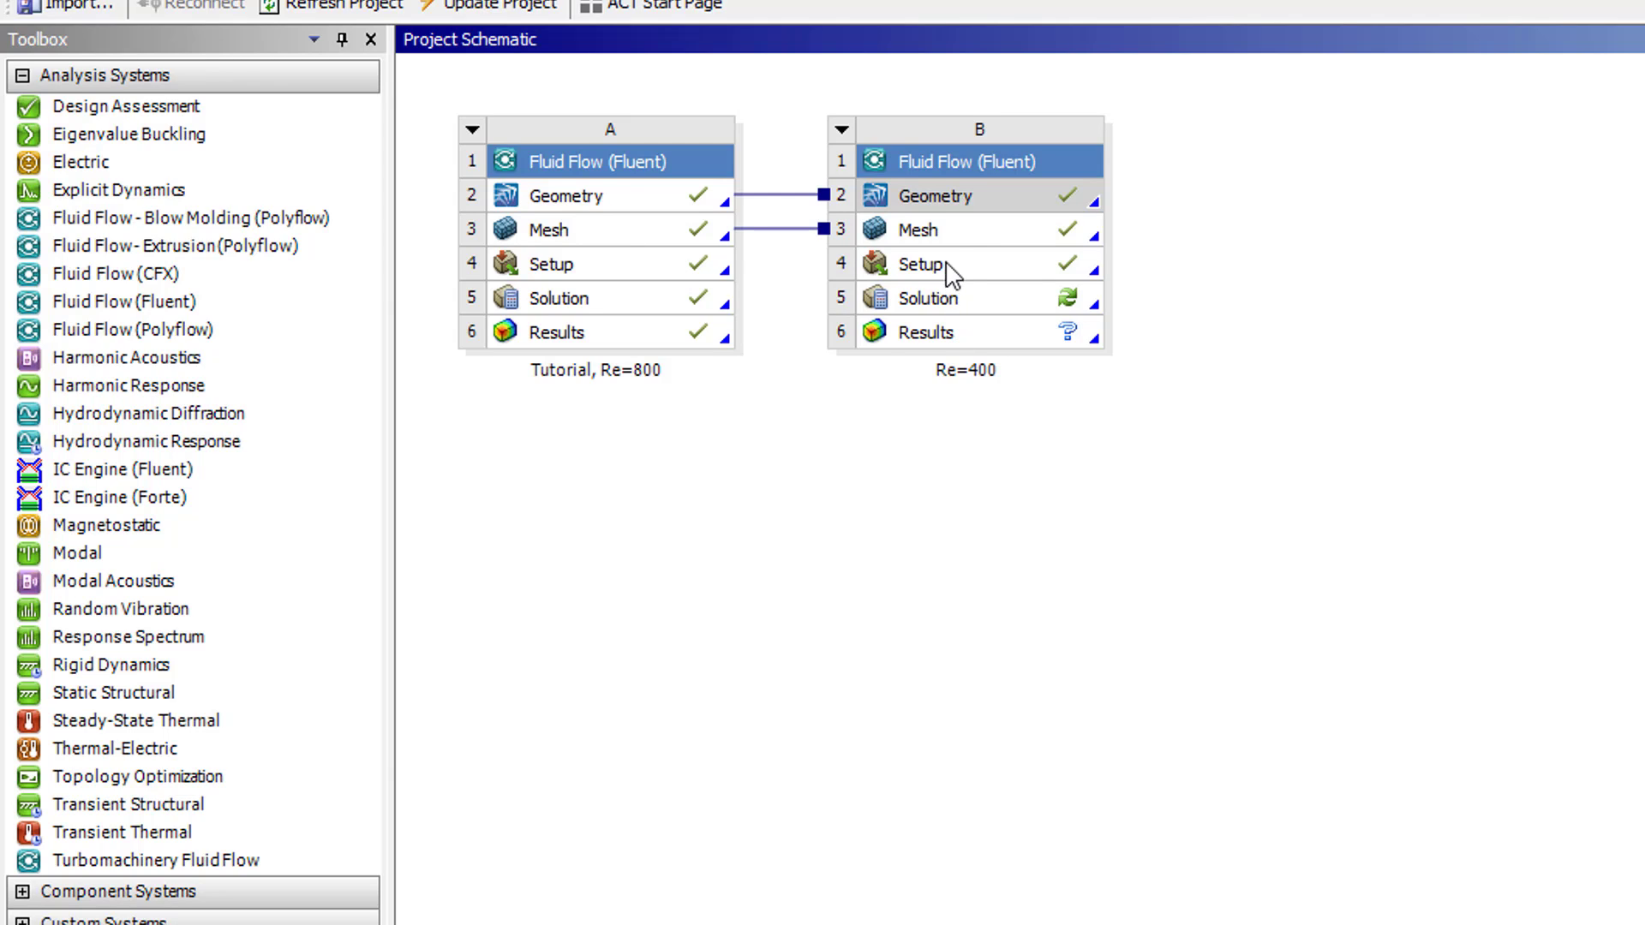
Open the Solution cell of the Re=400 system for editing in Fluent.
right_click(990, 302)
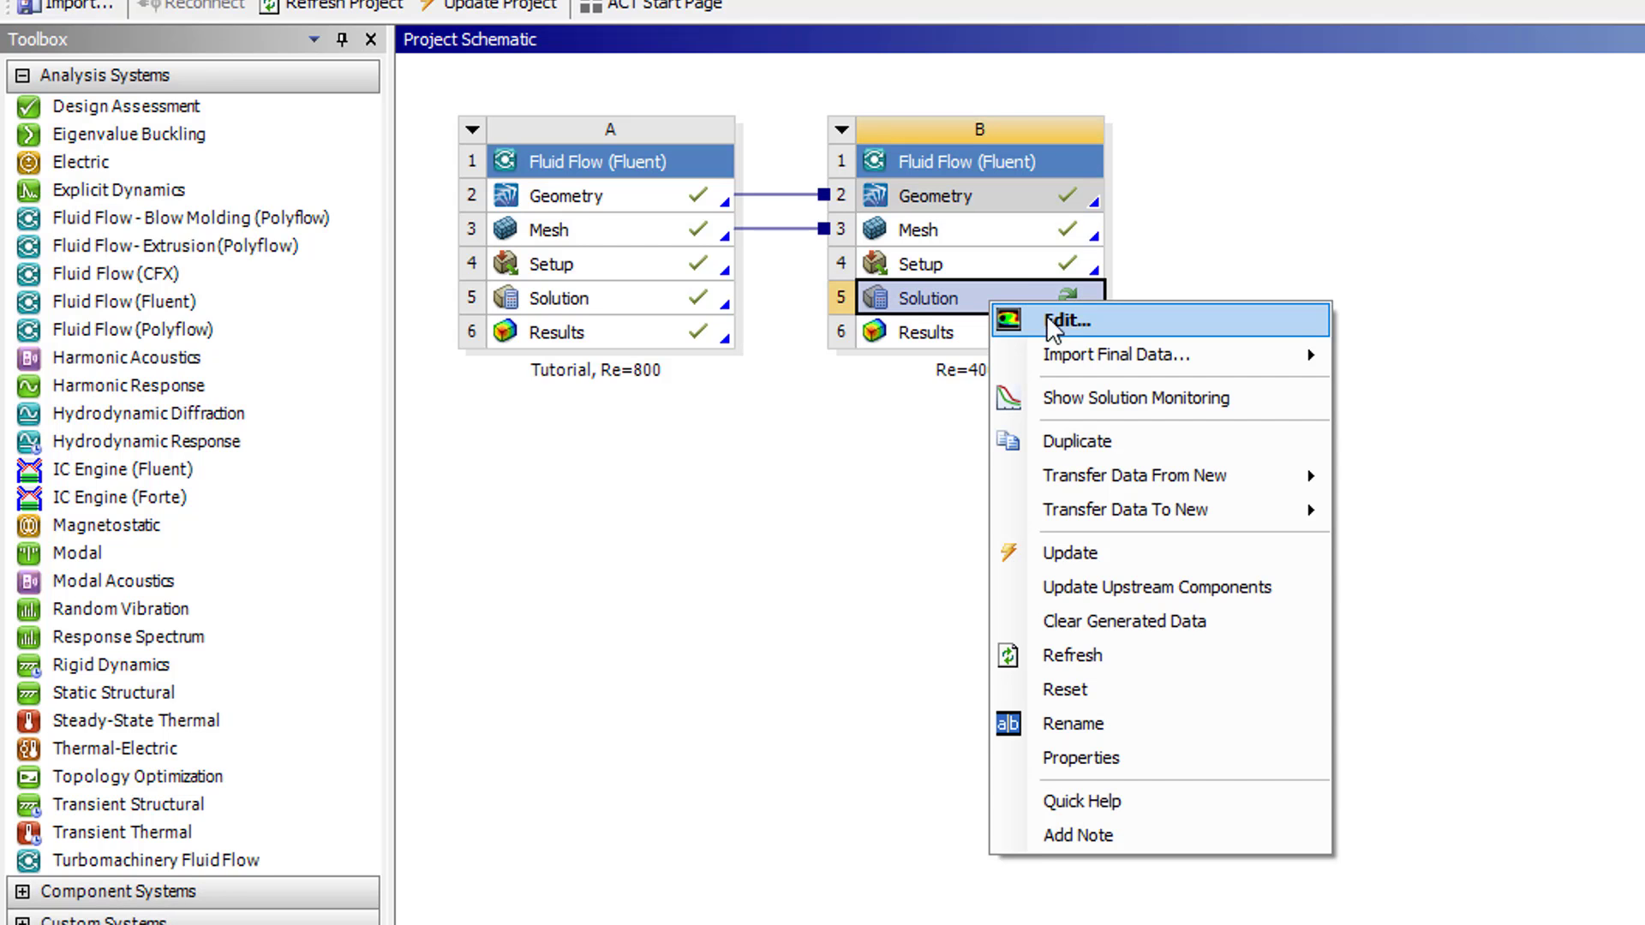
click(1084, 322)
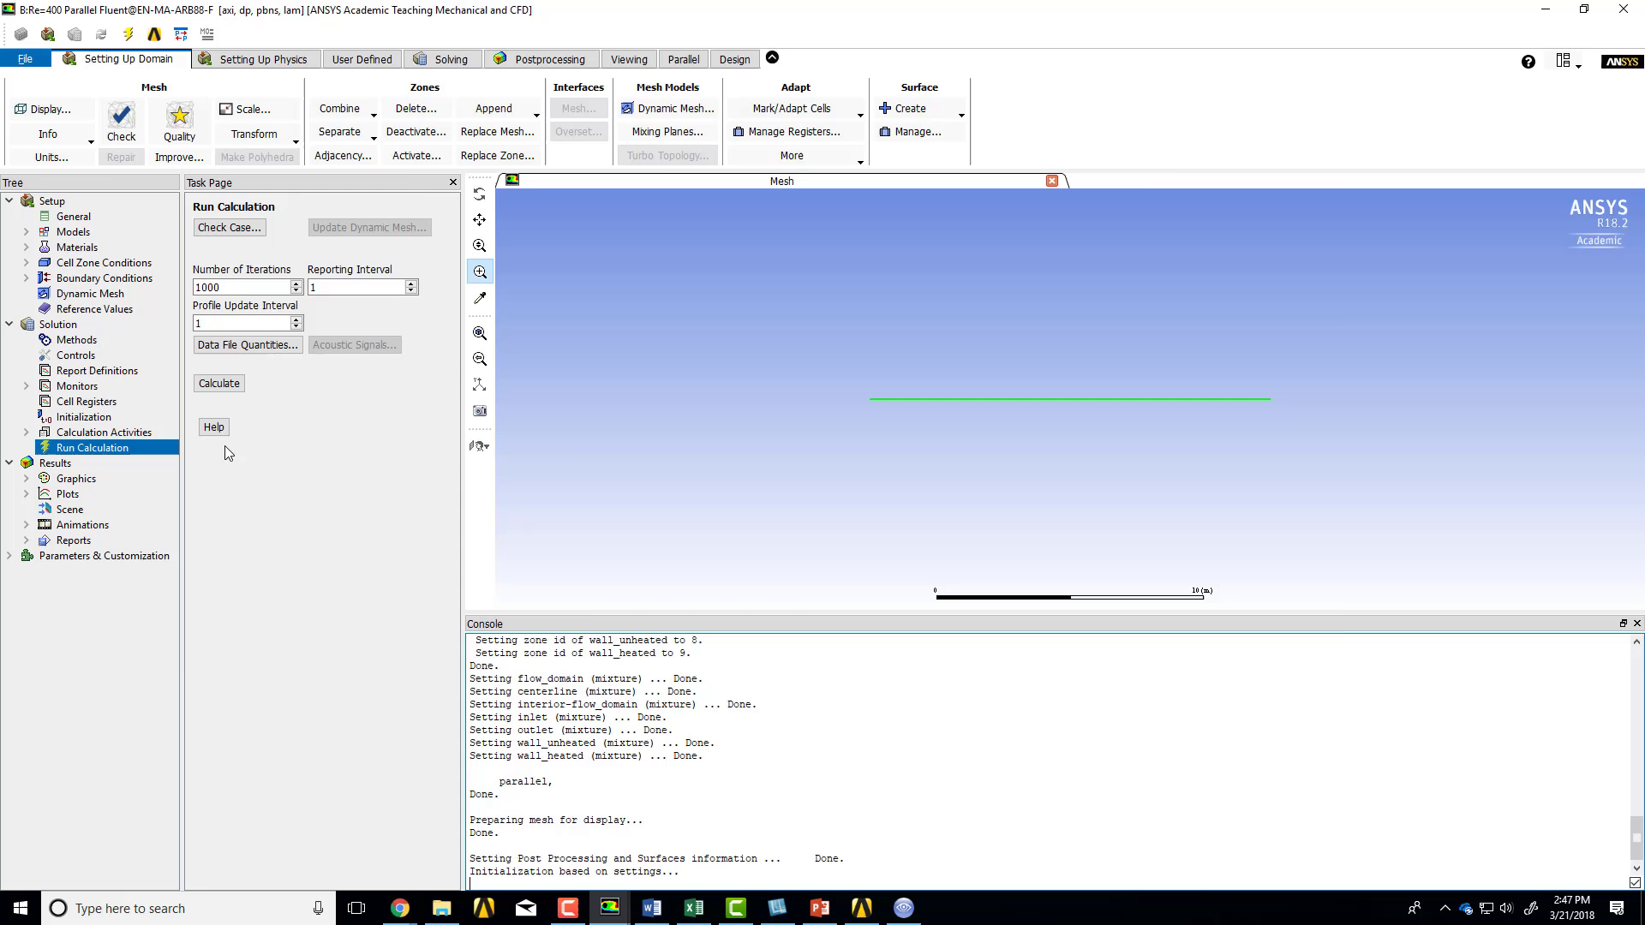
Switch to the PowerPoint problem statement, check the Reynolds number formula and mean velocity, and return to Fluent.
key(alt+Tab)
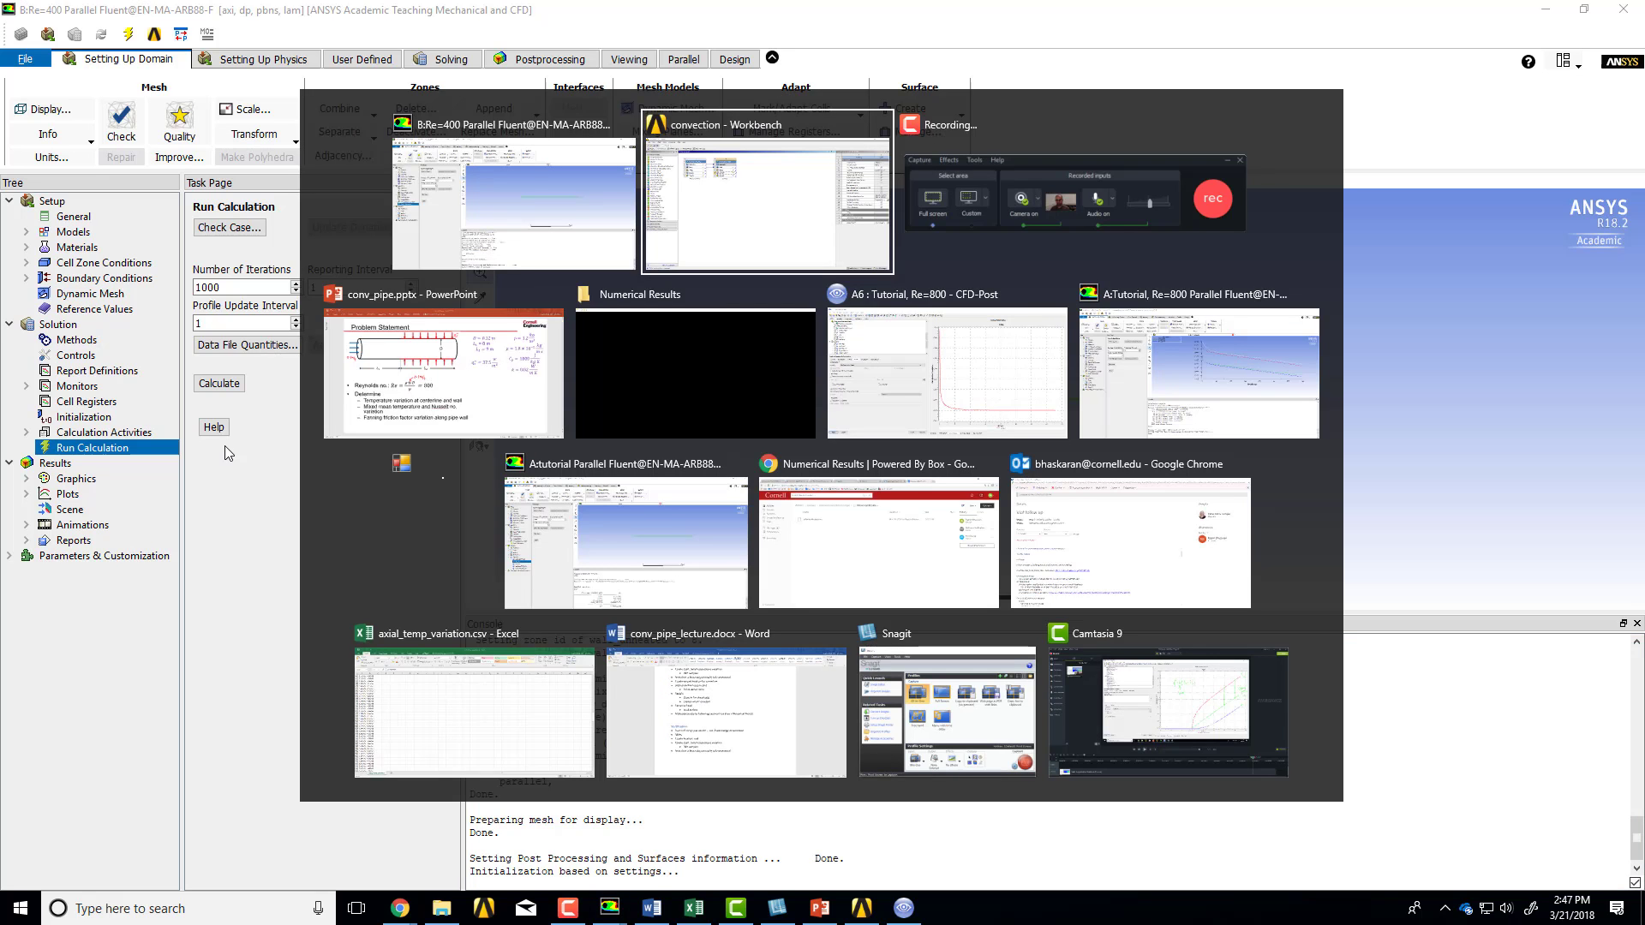
key(alt+Tab)
key(alt+Tab)
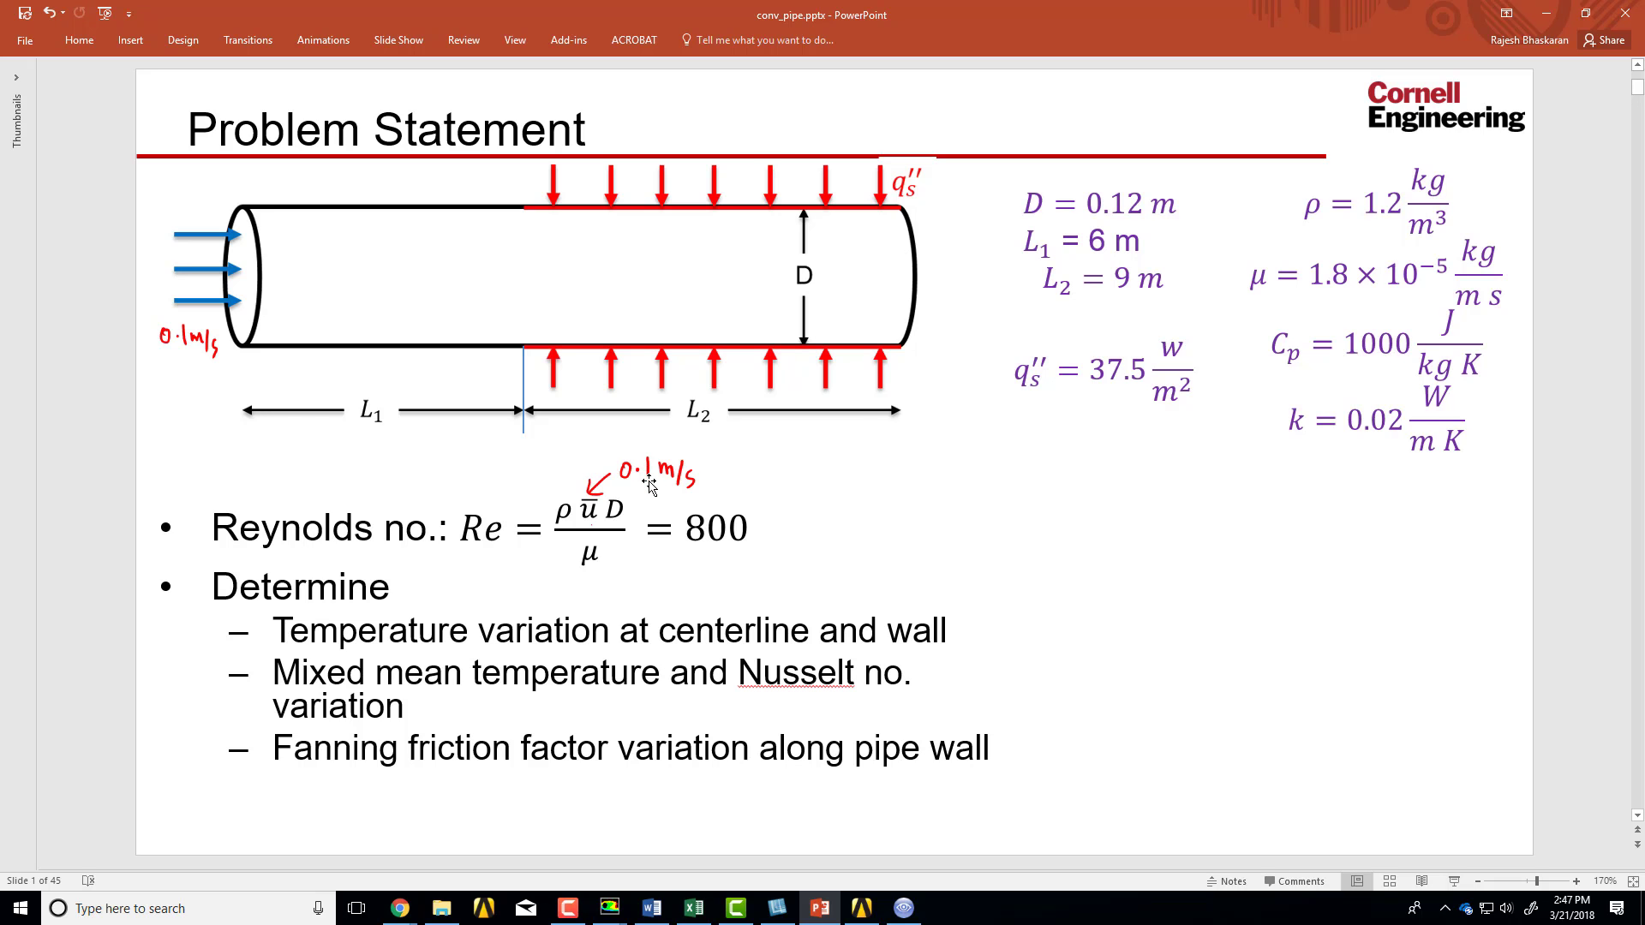
key(alt+Tab)
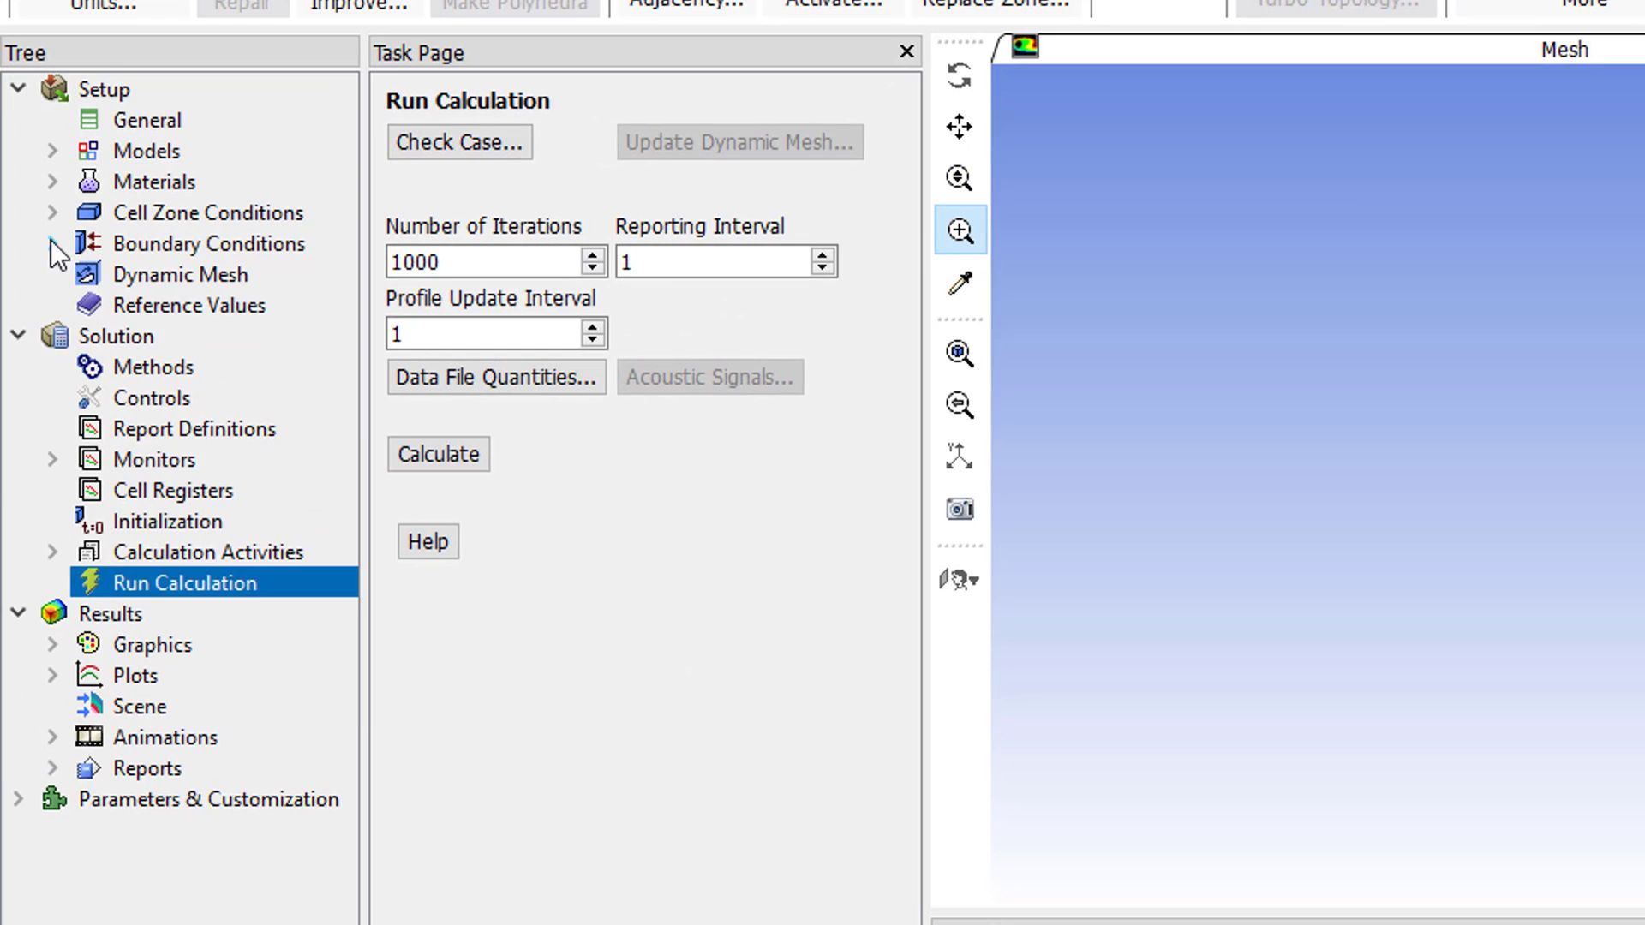
Set the axial velocity of the inlet boundary condition to 0.05 m/s.
click(51, 244)
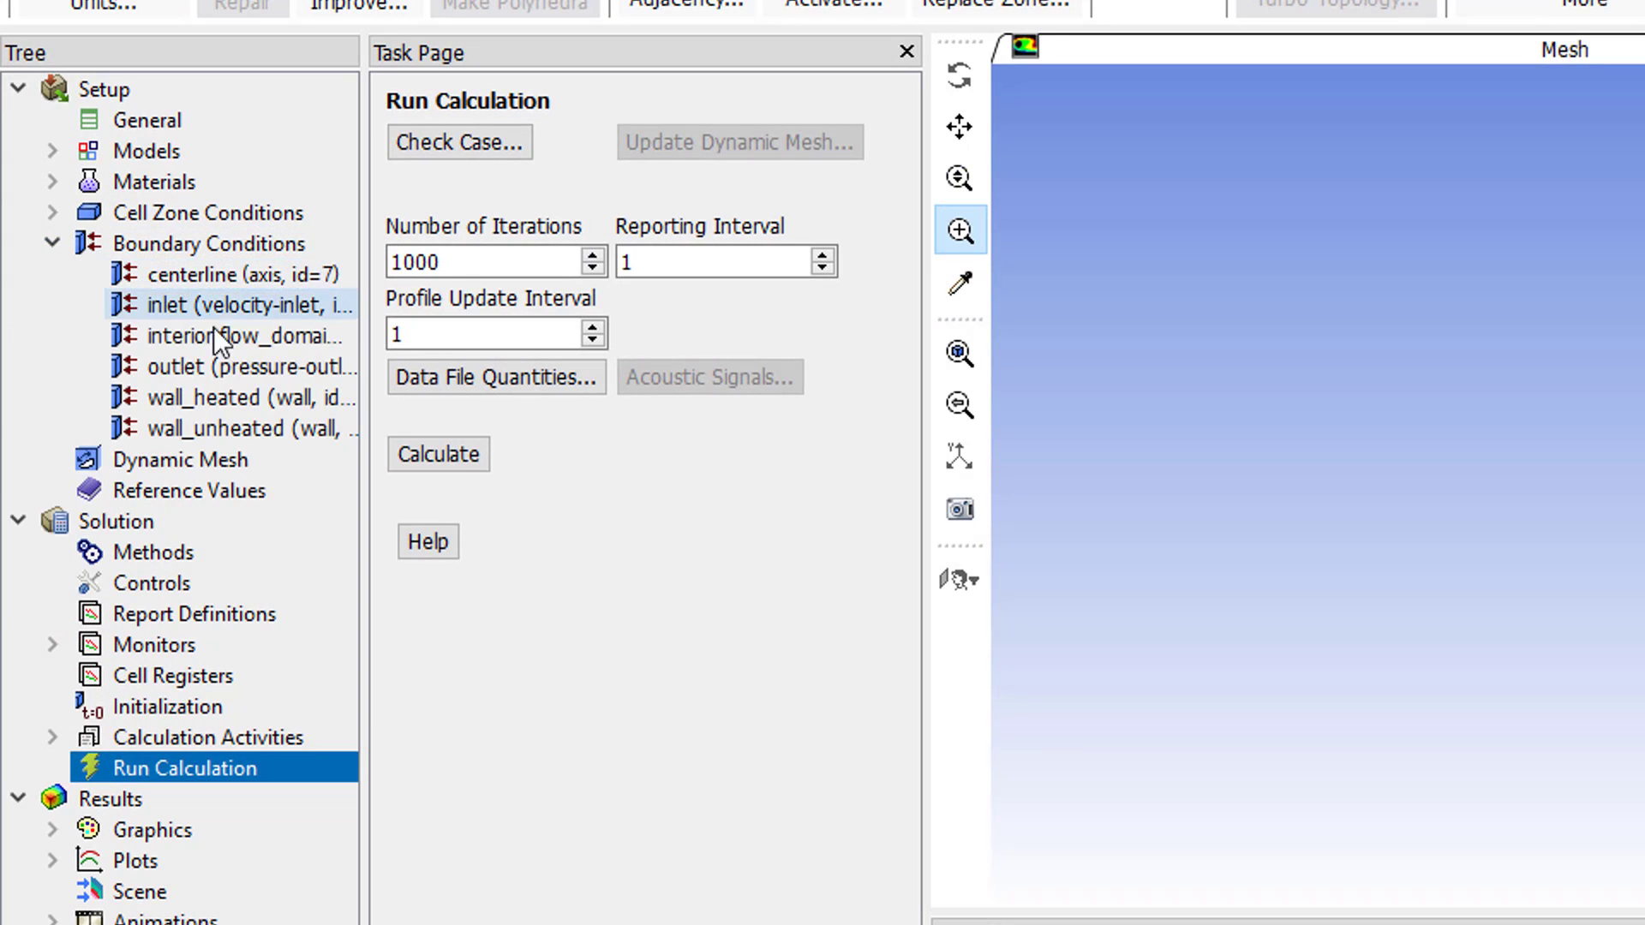
click(239, 252)
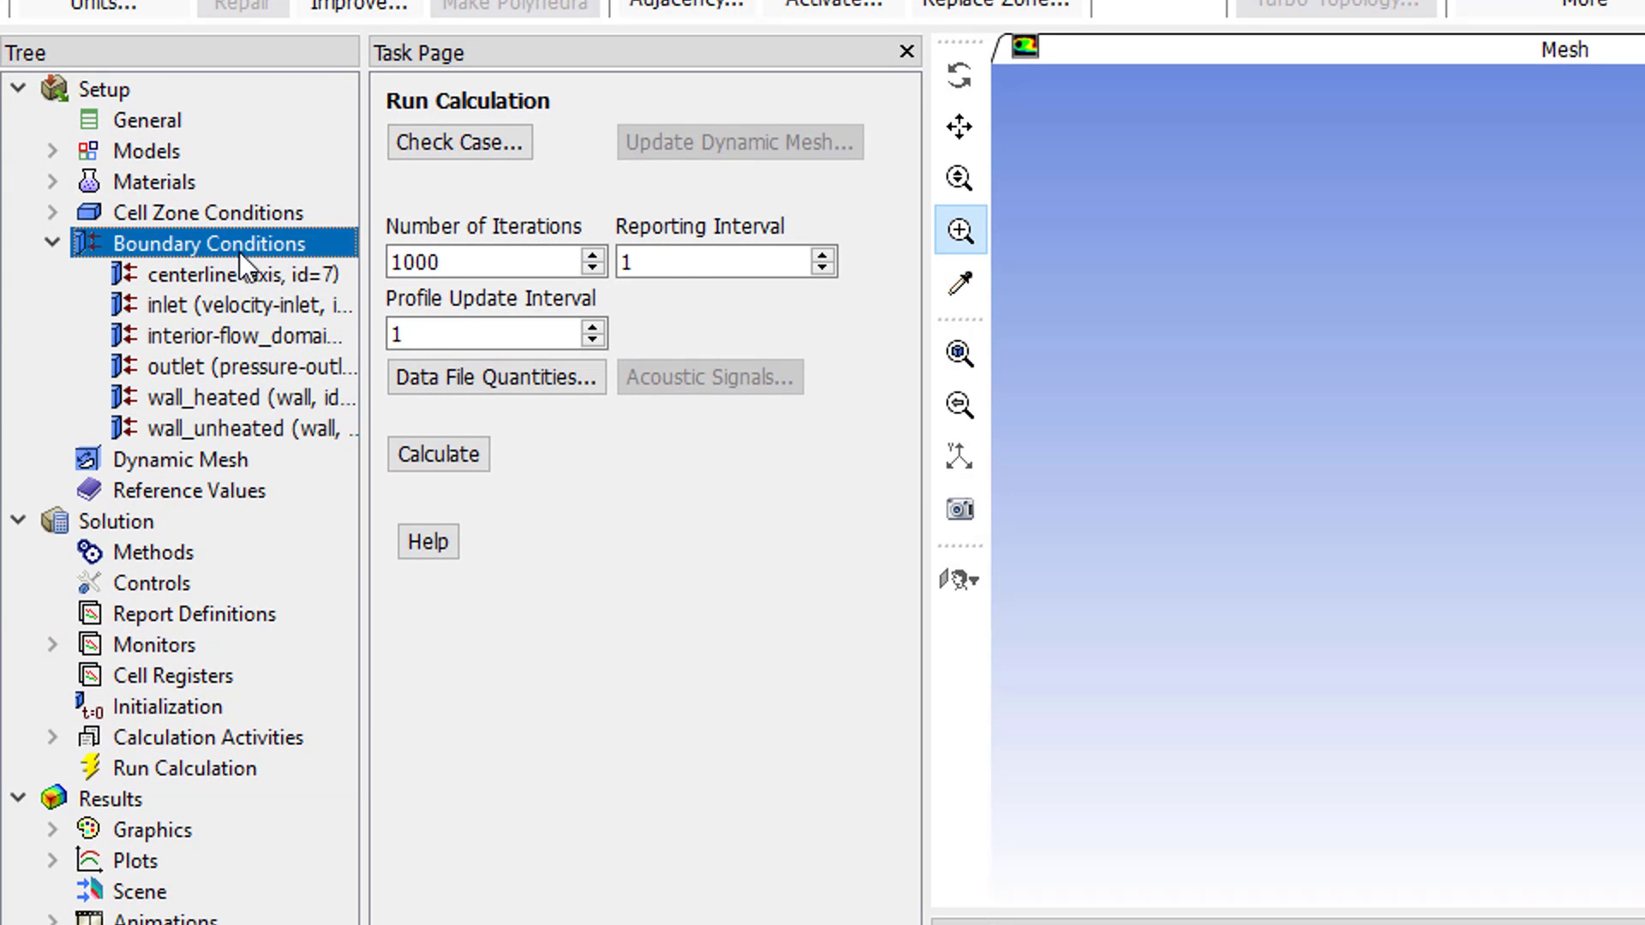
double_click(240, 250)
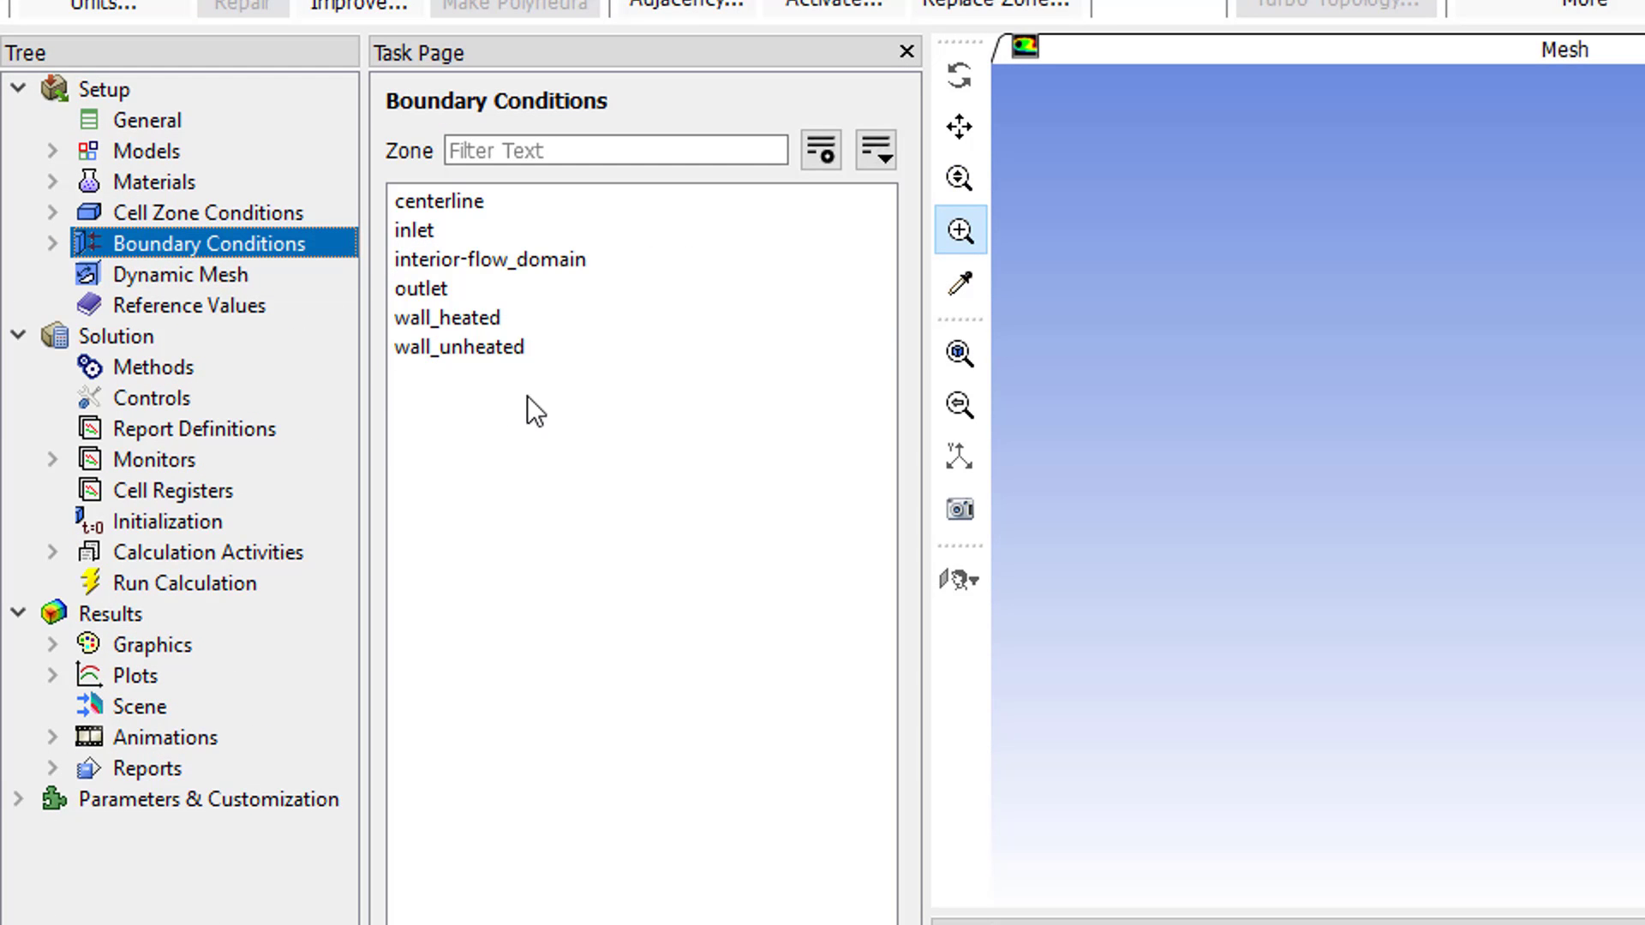
click(464, 231)
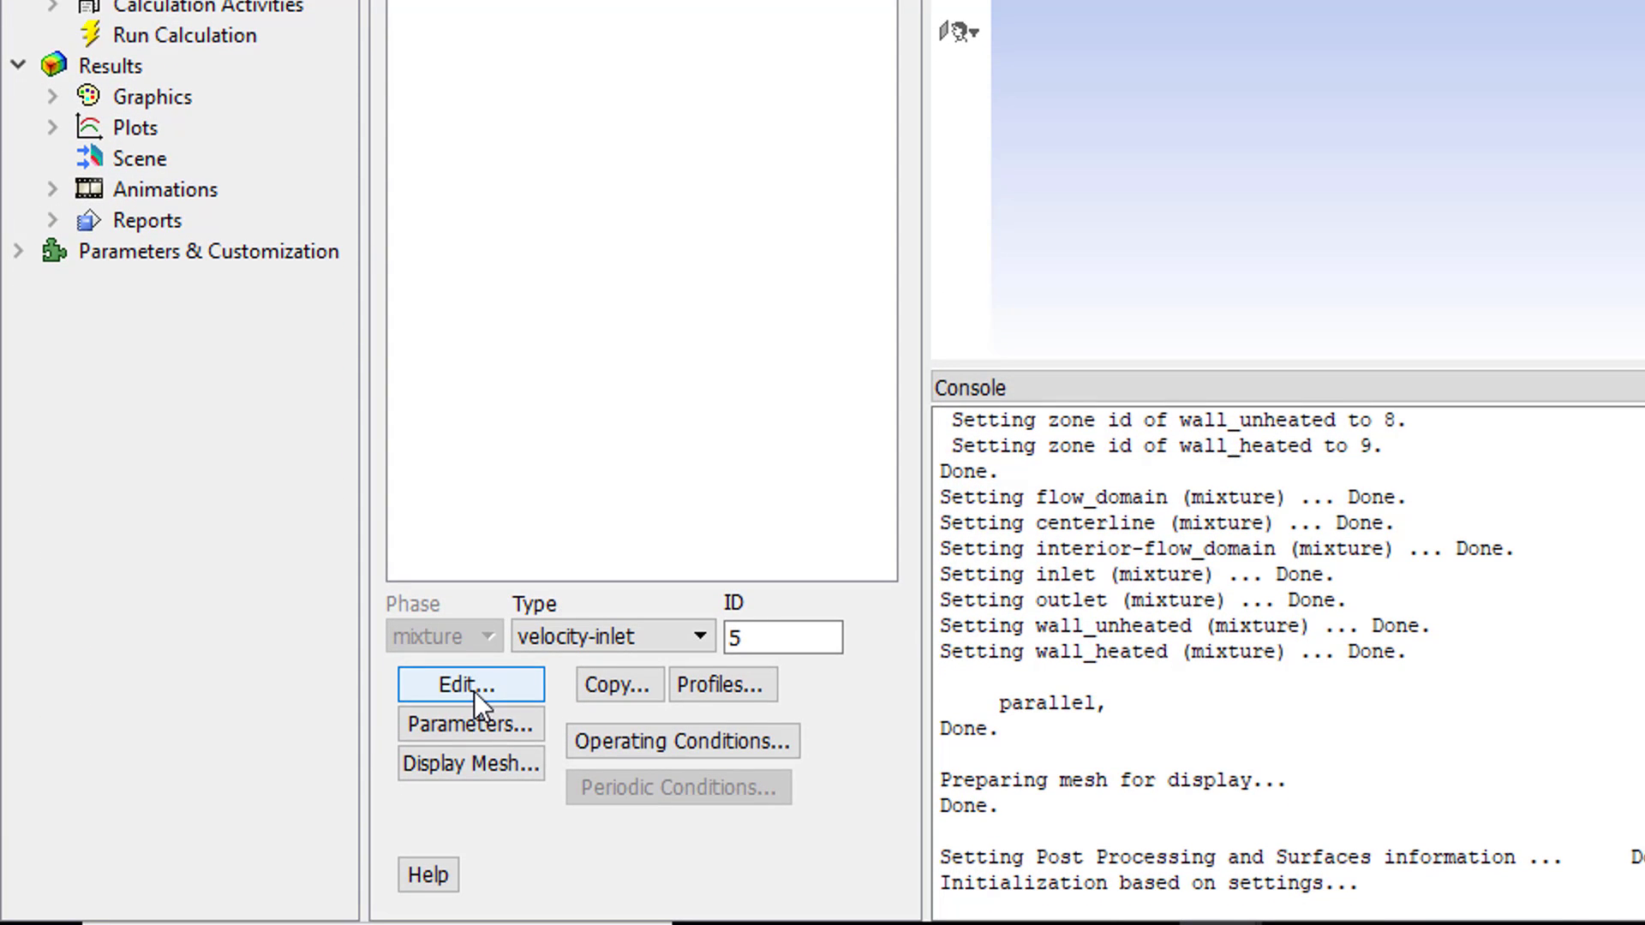
click(475, 691)
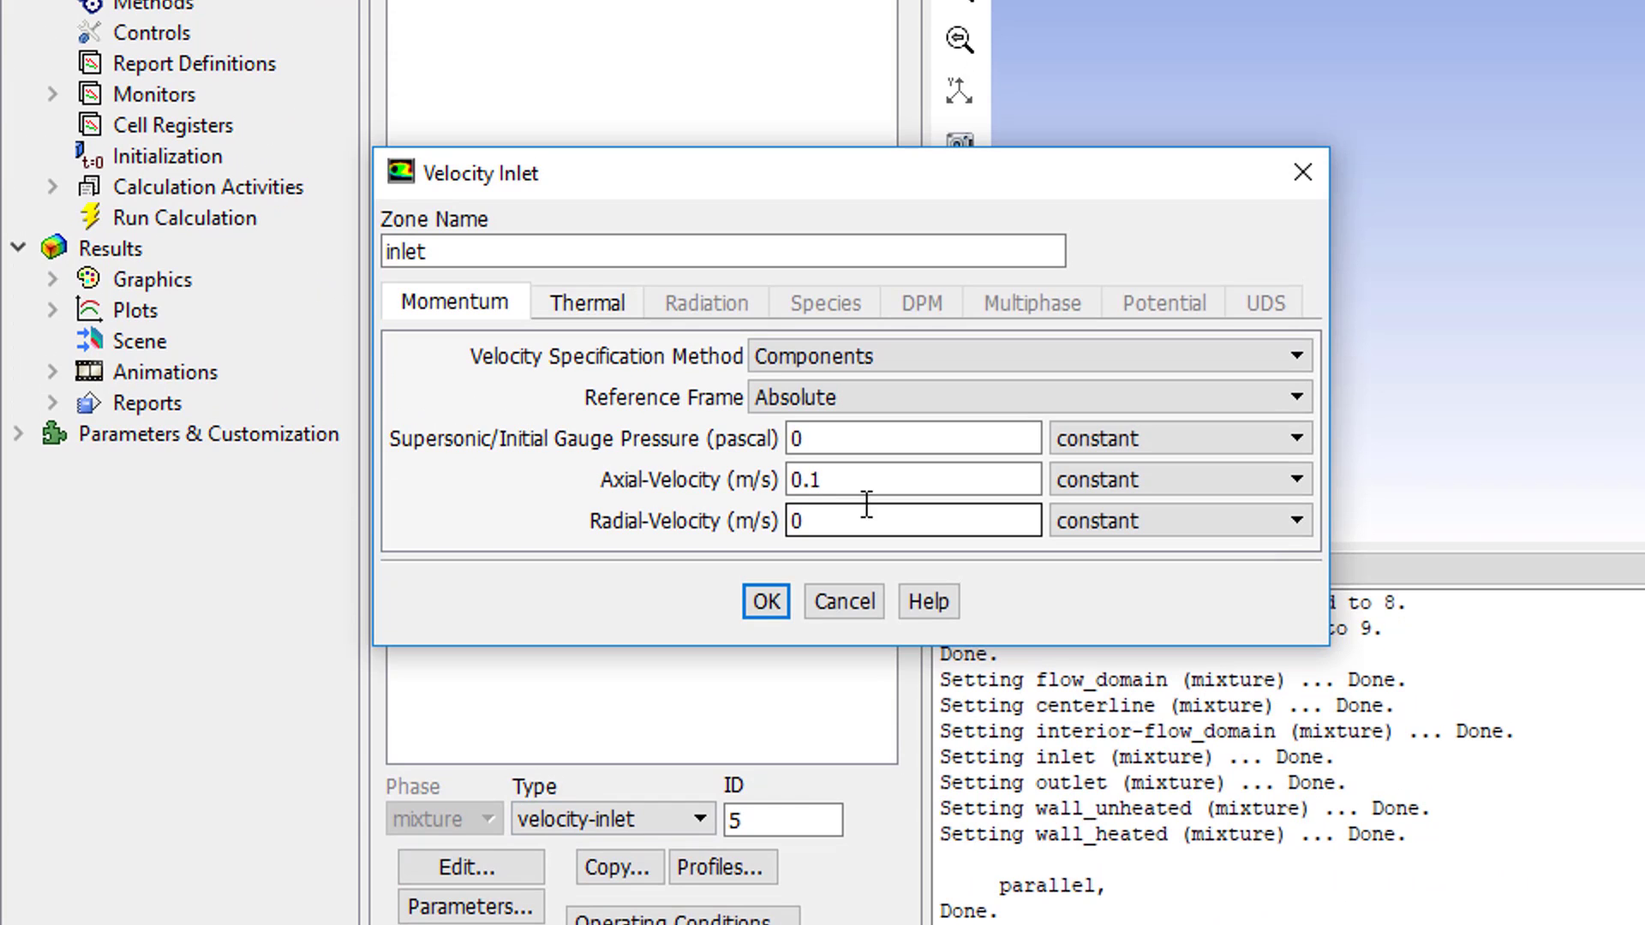
click(844, 478)
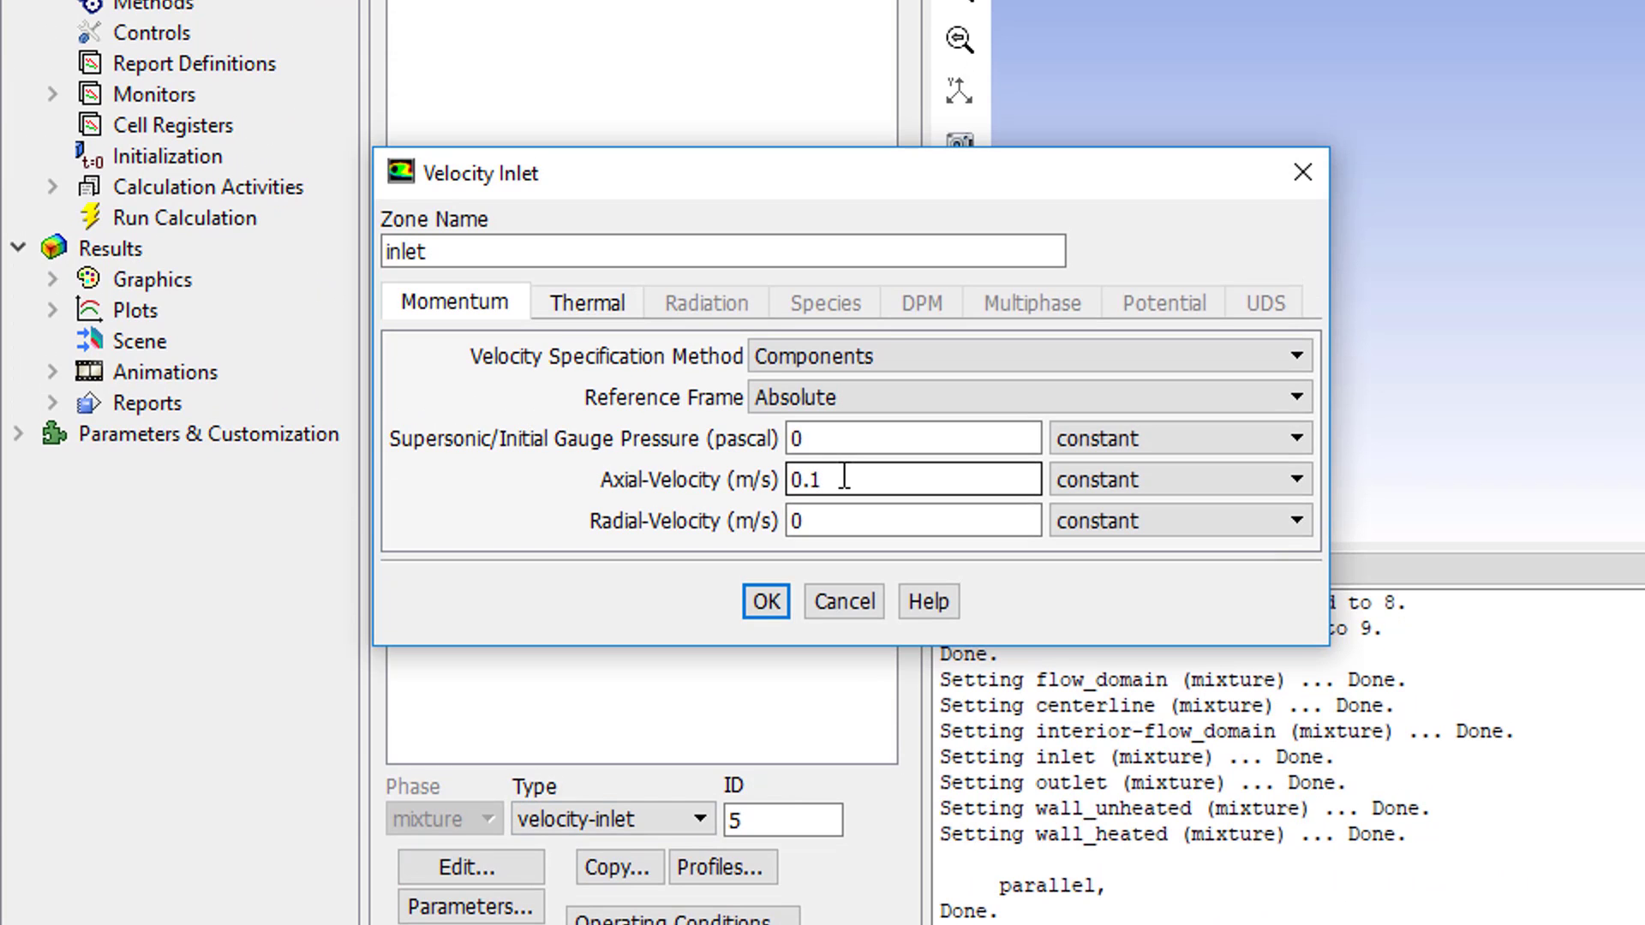
key(BackSpace)
text(05)
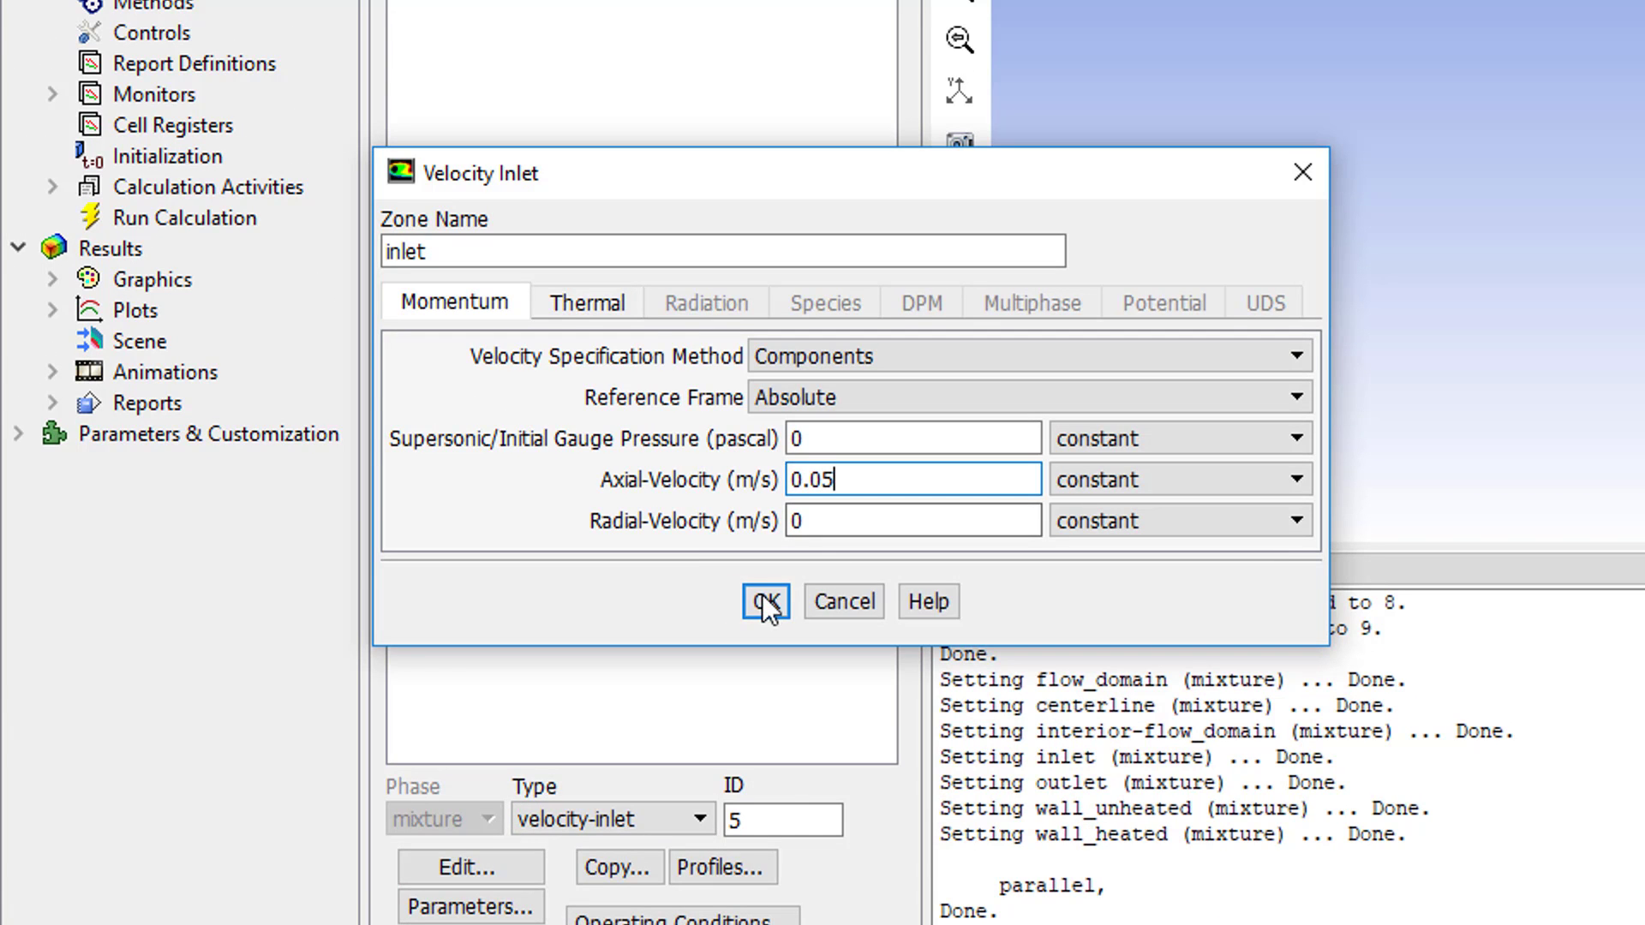
click(765, 602)
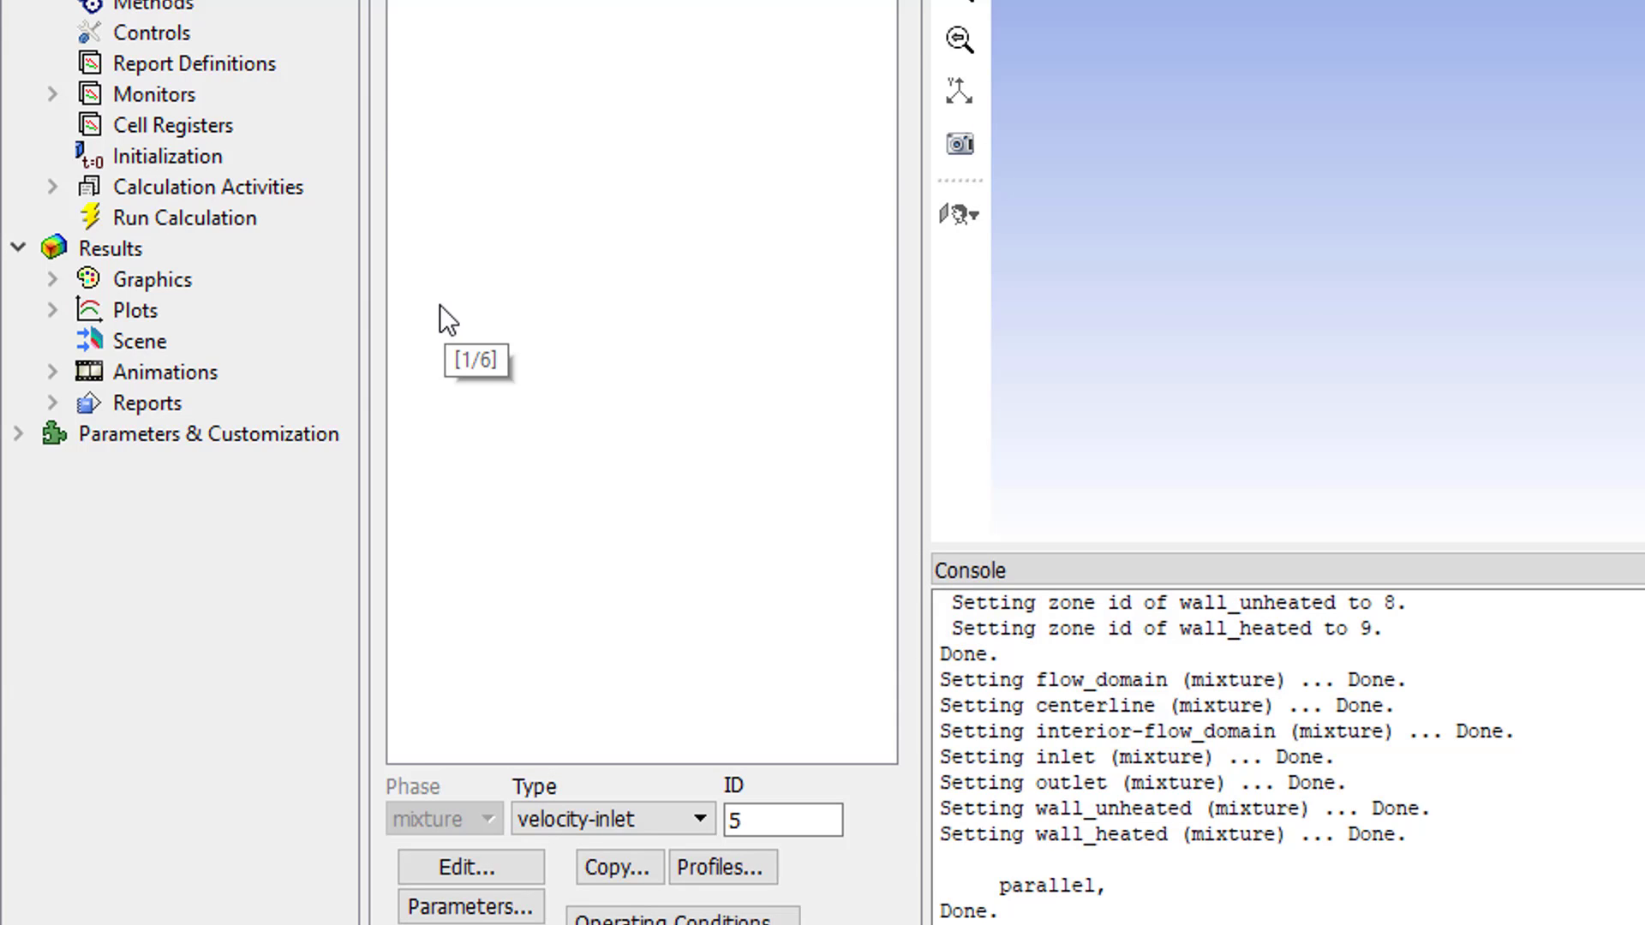
Initialize the solution with an initial axial velocity of 0.05 m/s, discarding the unsaved data.
click(167, 156)
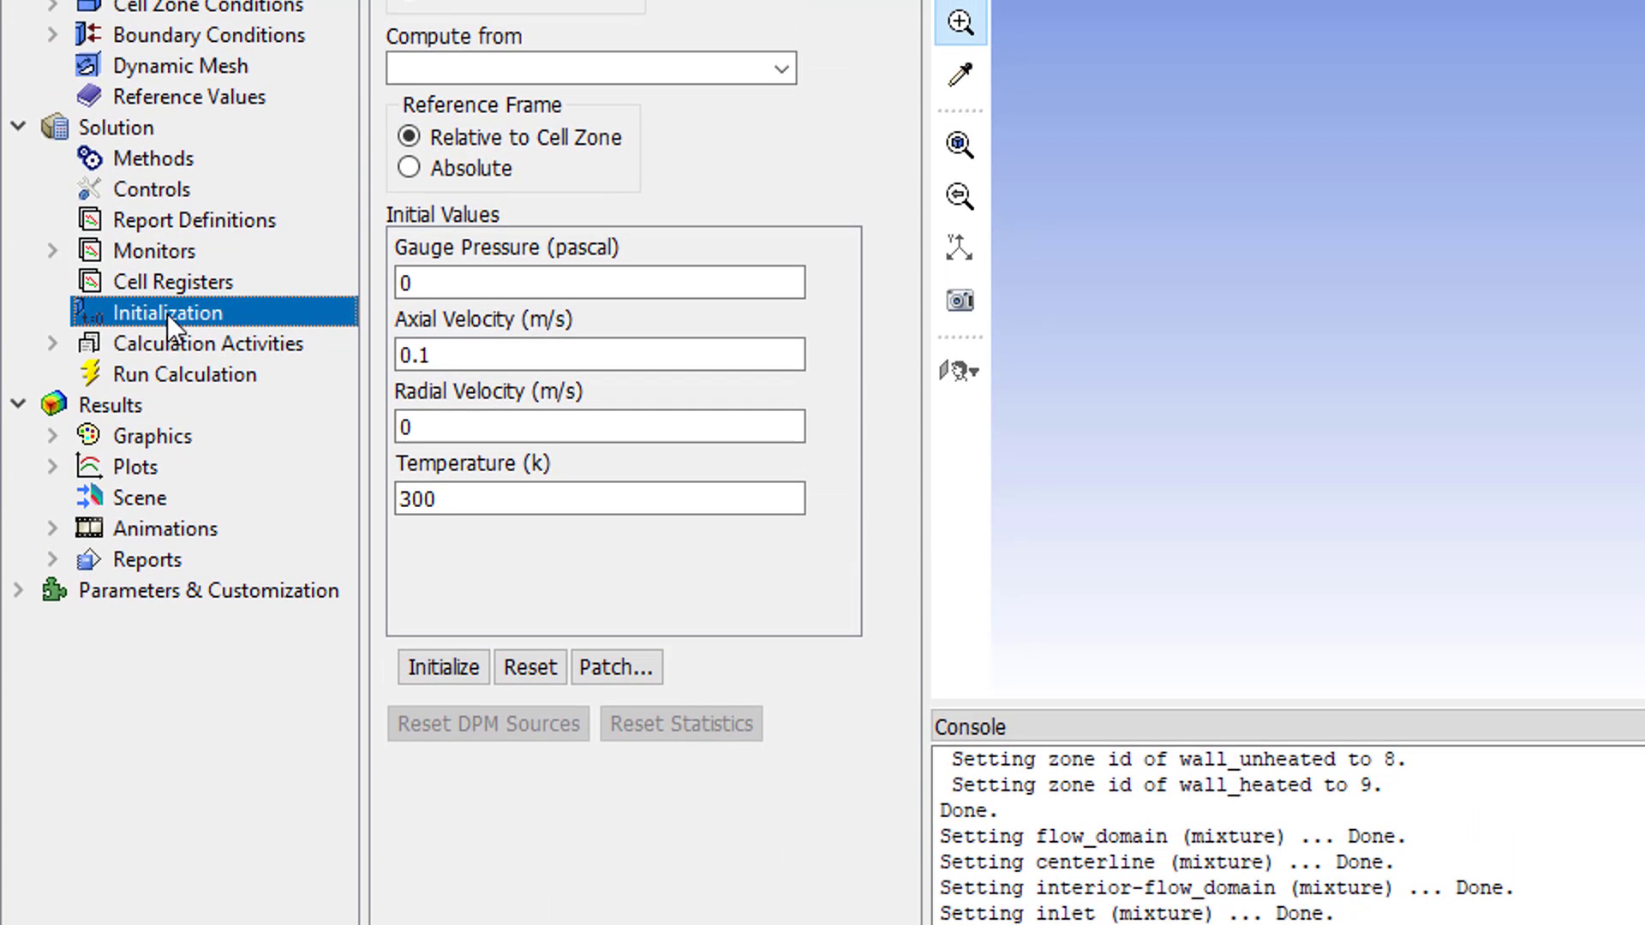
click(428, 356)
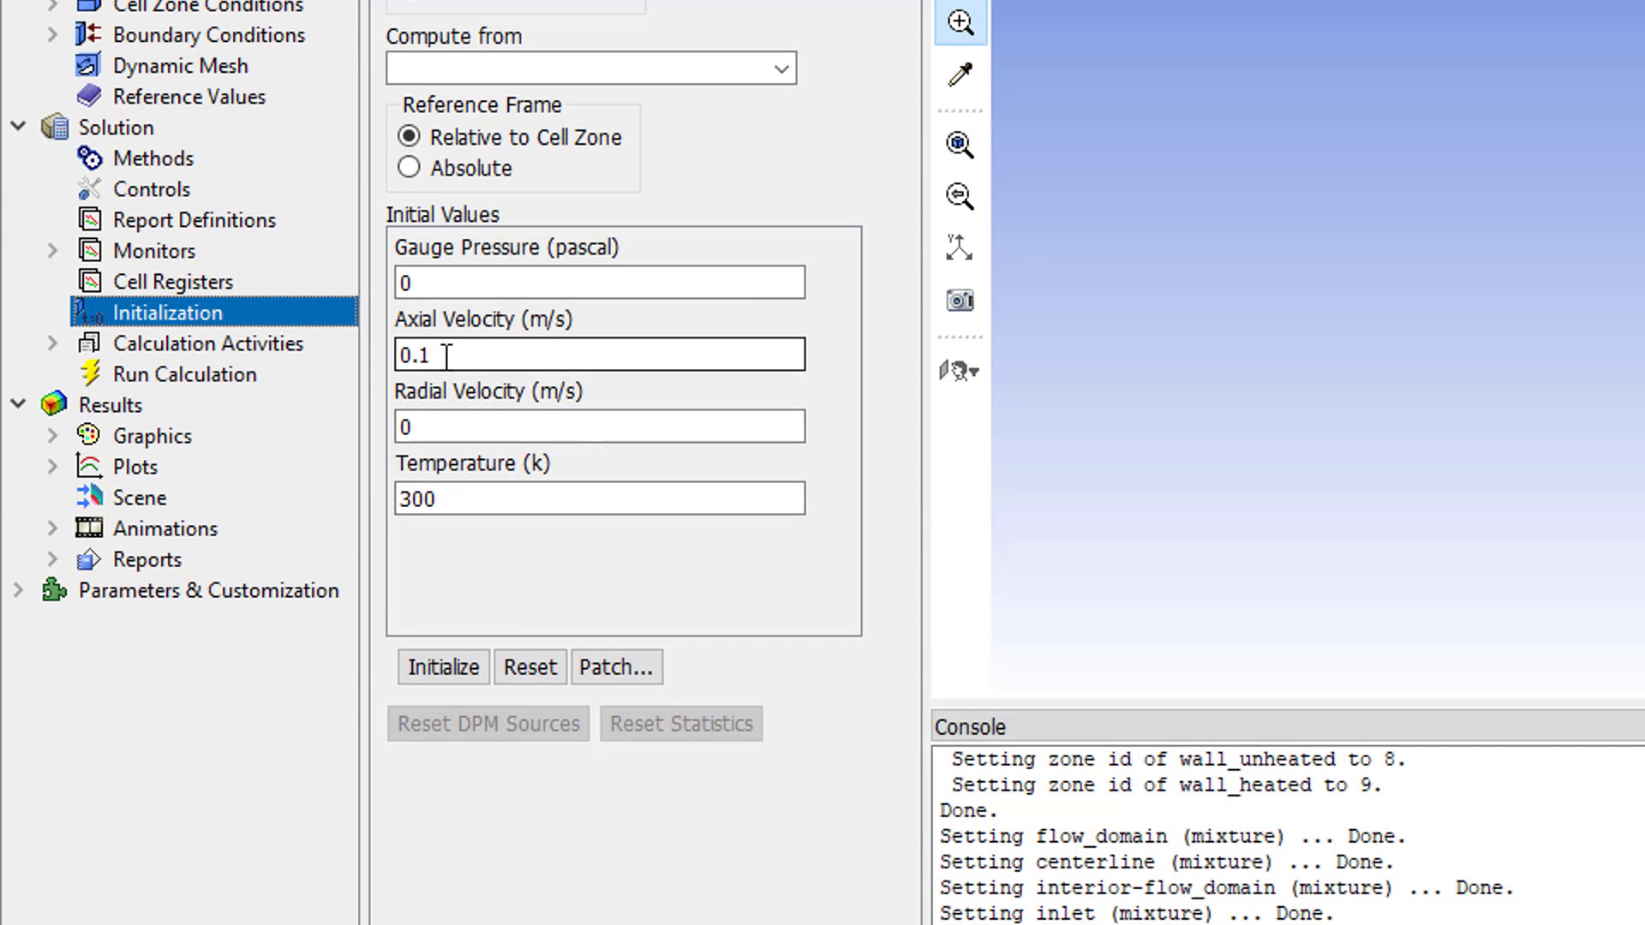
key(BackSpace)
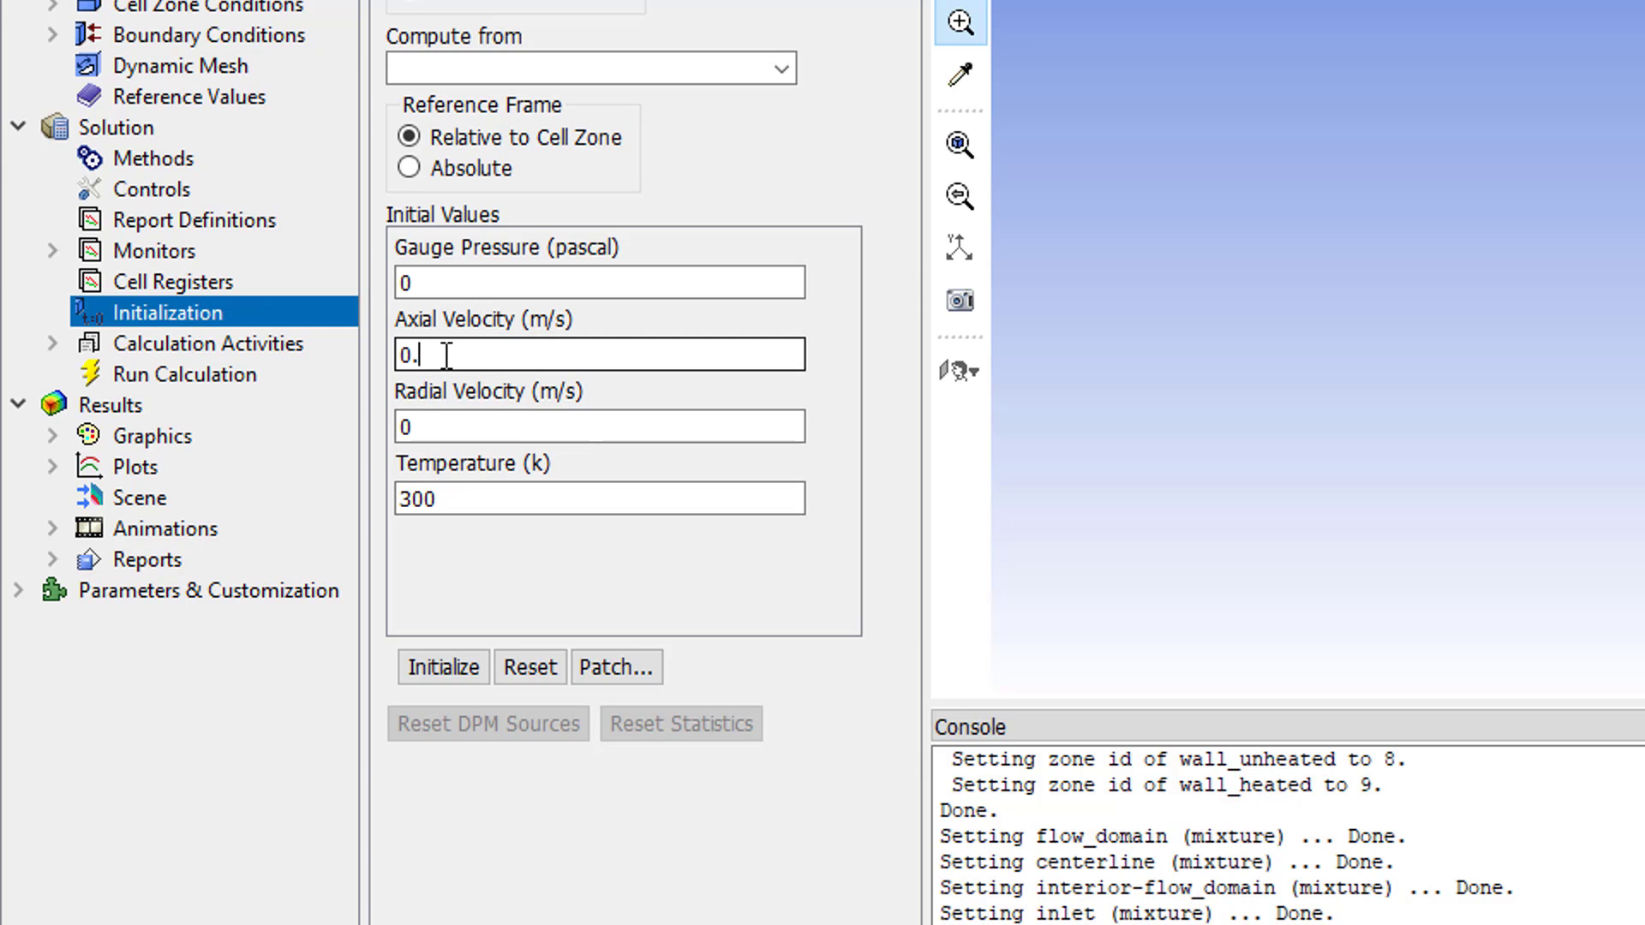
text(05)
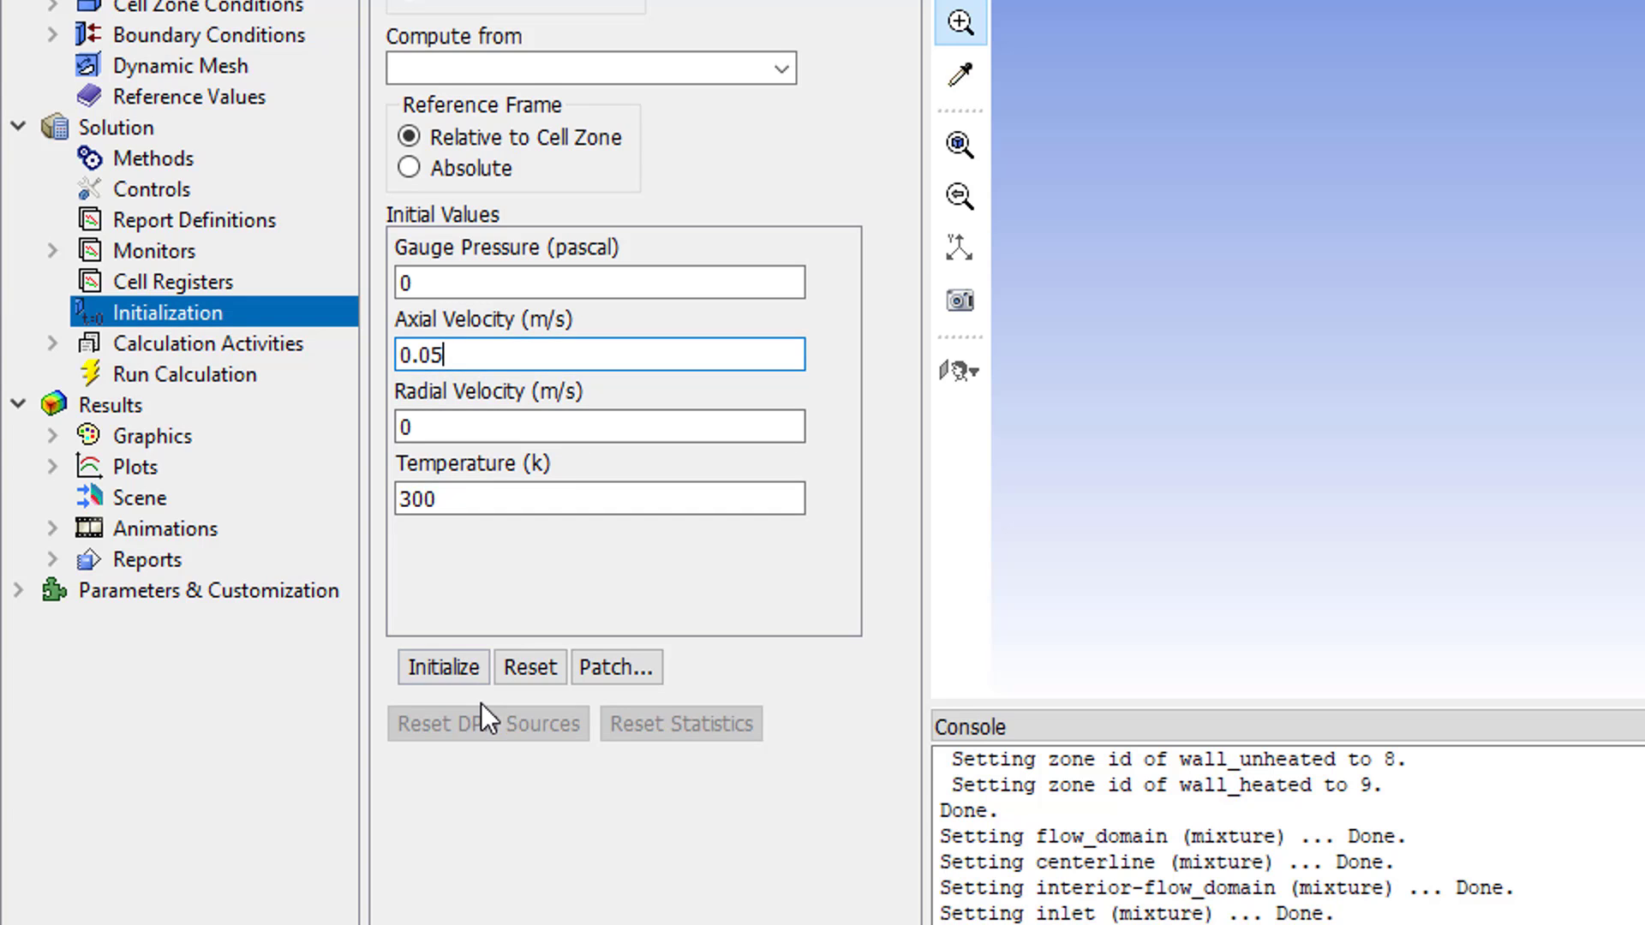
click(443, 668)
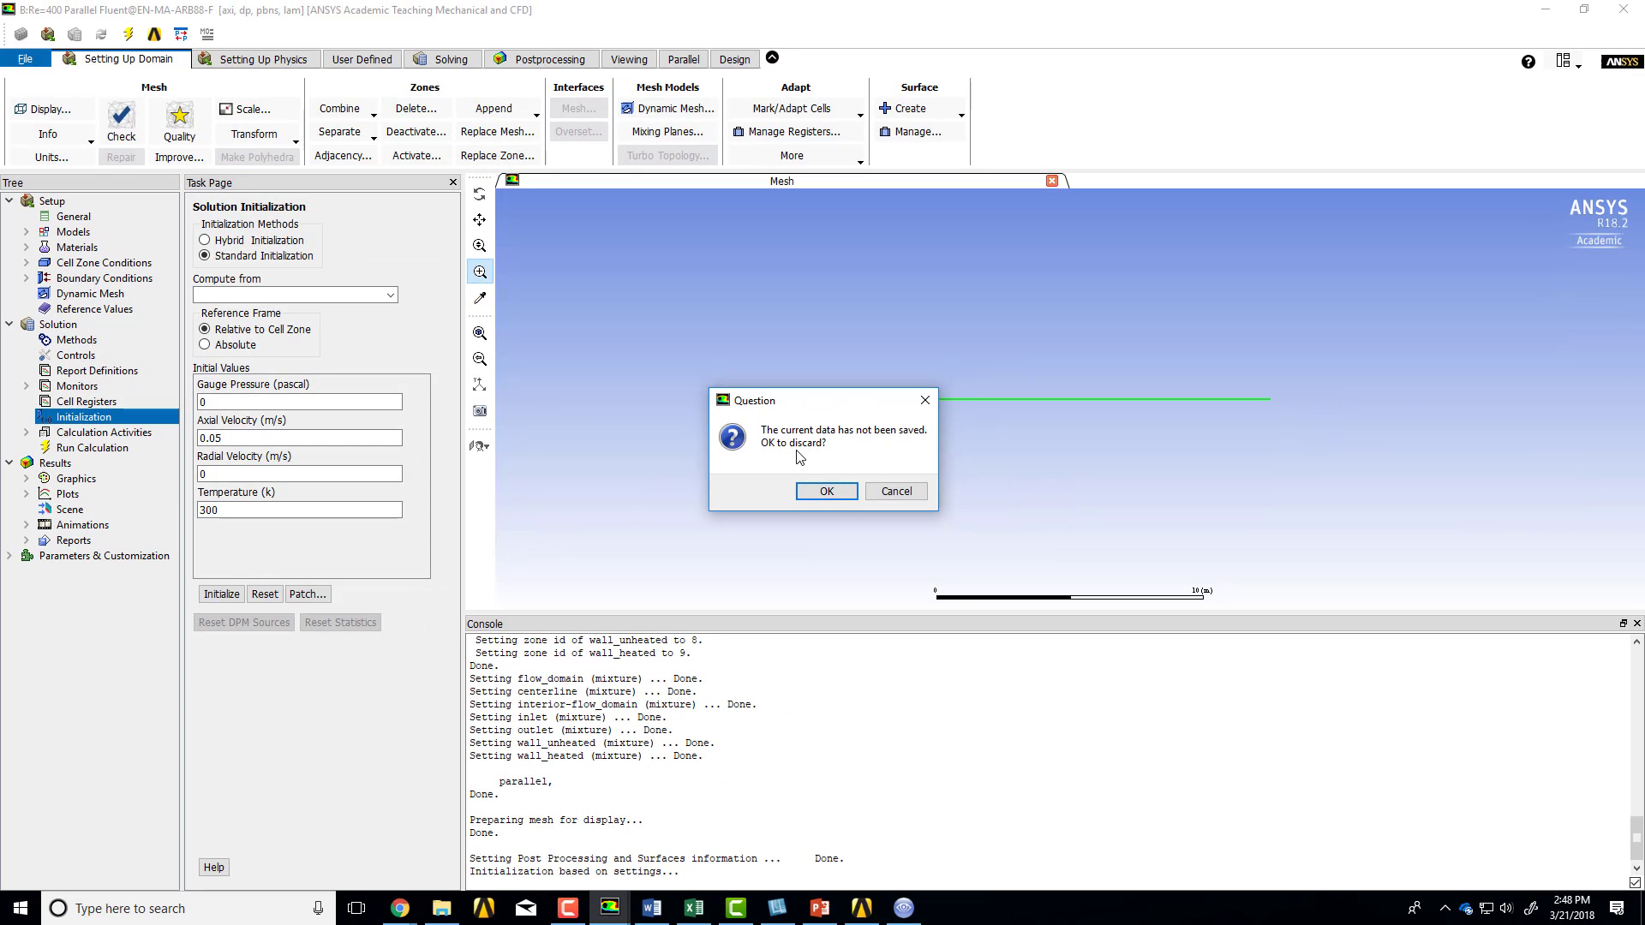
click(828, 492)
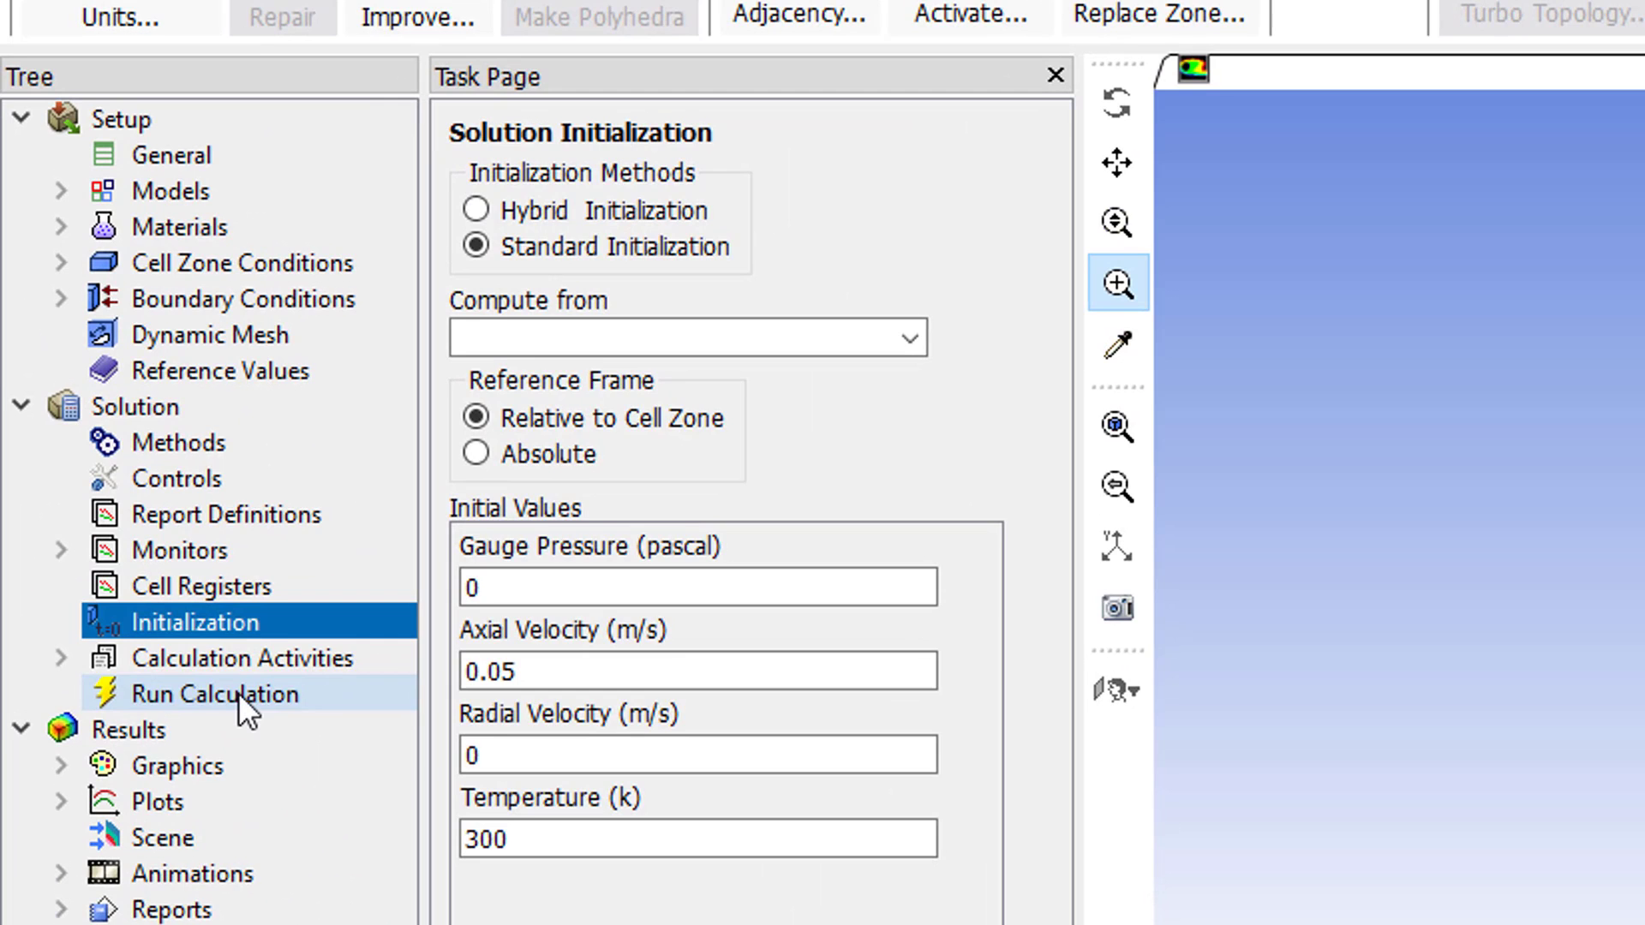
Run the calculation for the Re=400 case and acknowledge its completion.
click(104, 449)
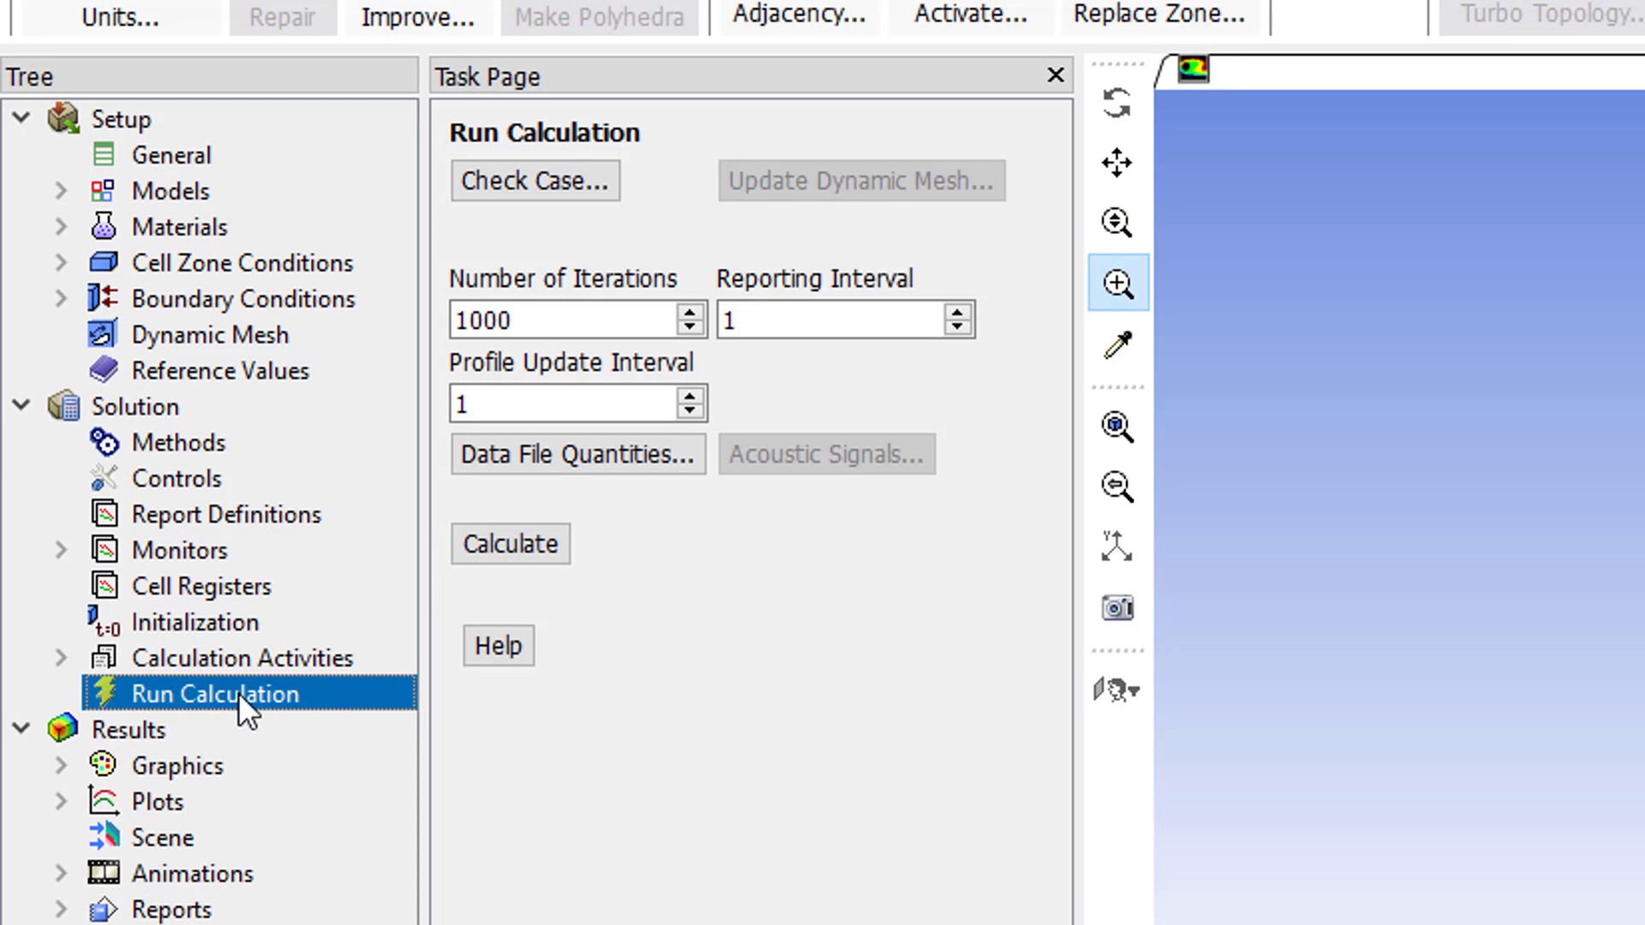
click(516, 545)
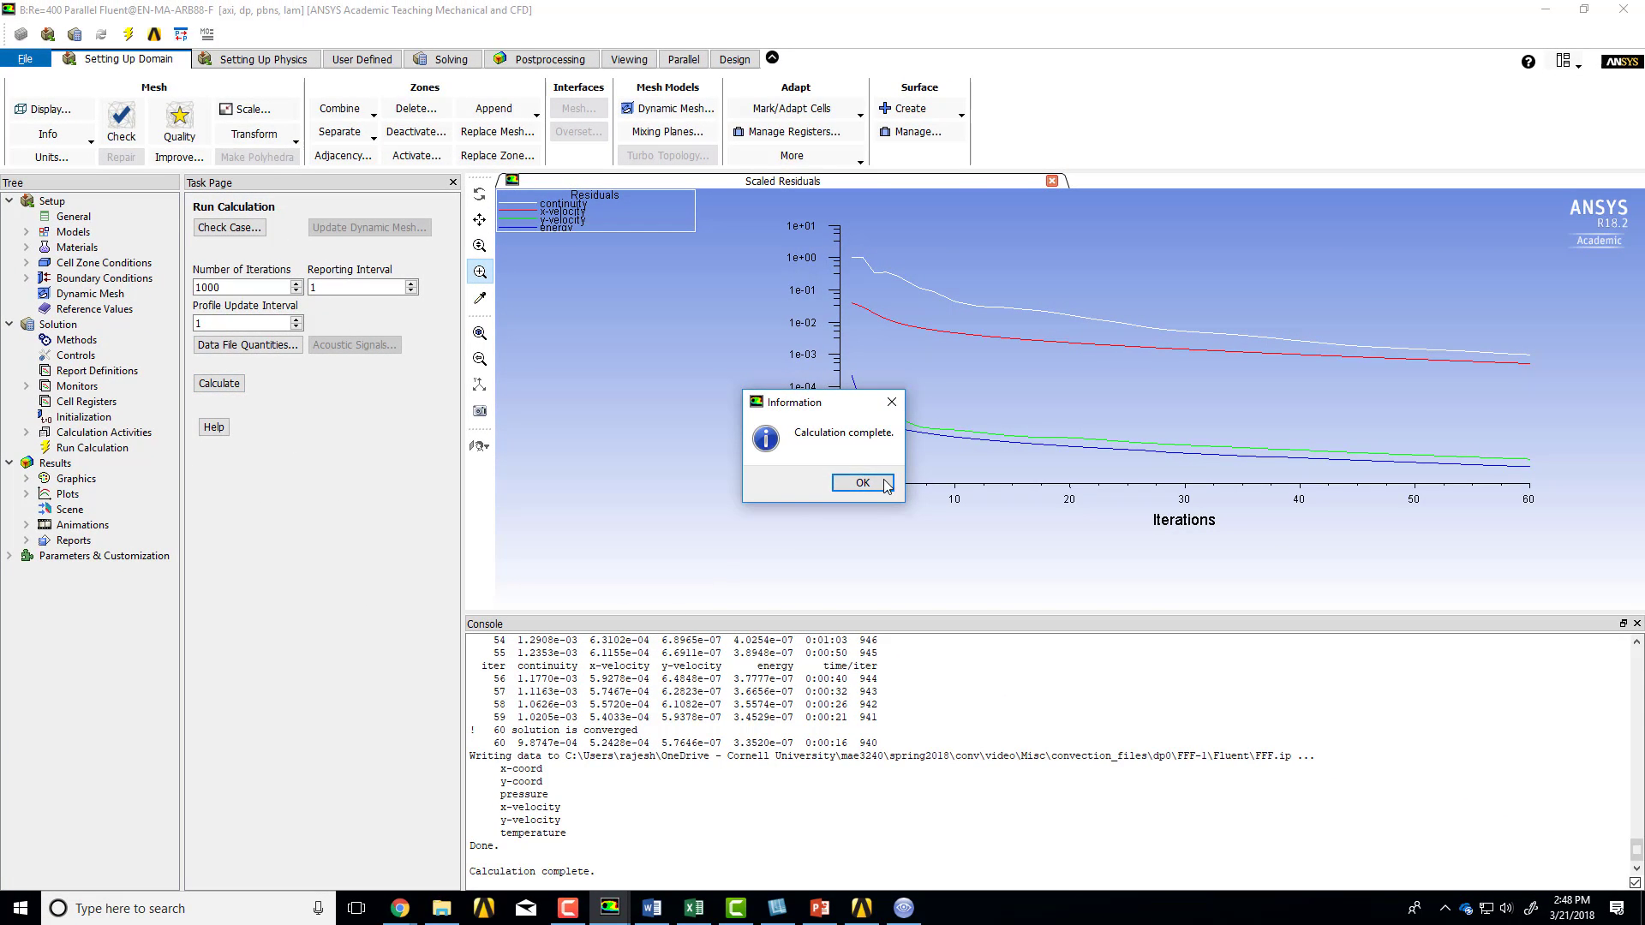
click(863, 484)
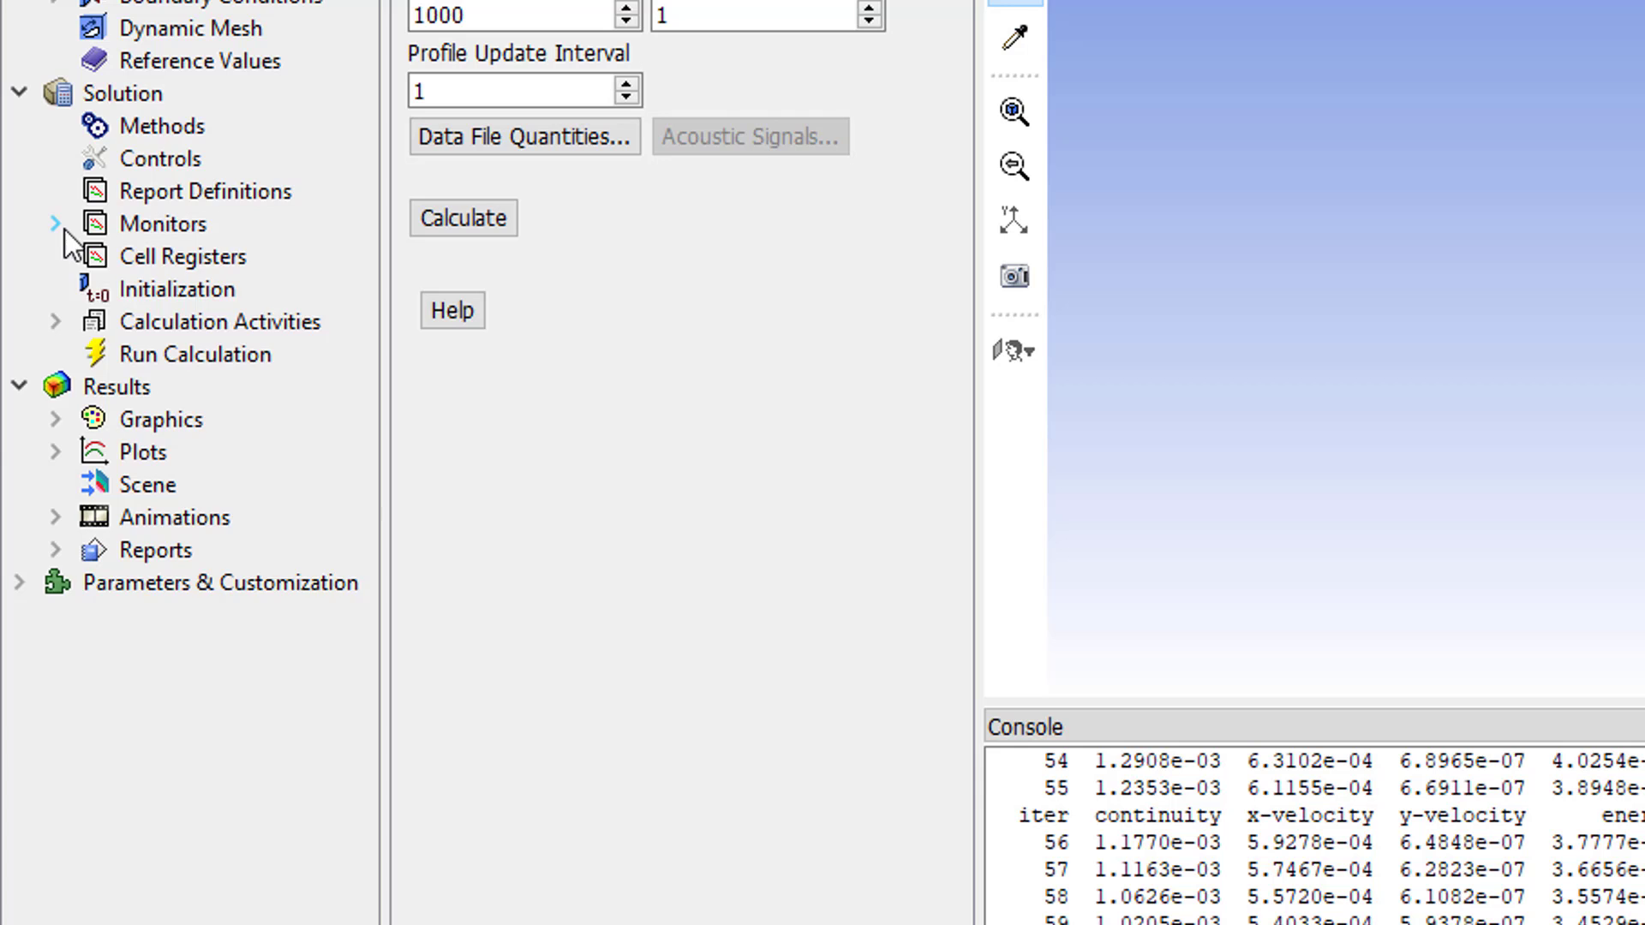
Set the absolute residual convergence criteria for continuity, x-velocity, y-velocity and energy to 1e-6.
click(55, 224)
double_click(201, 255)
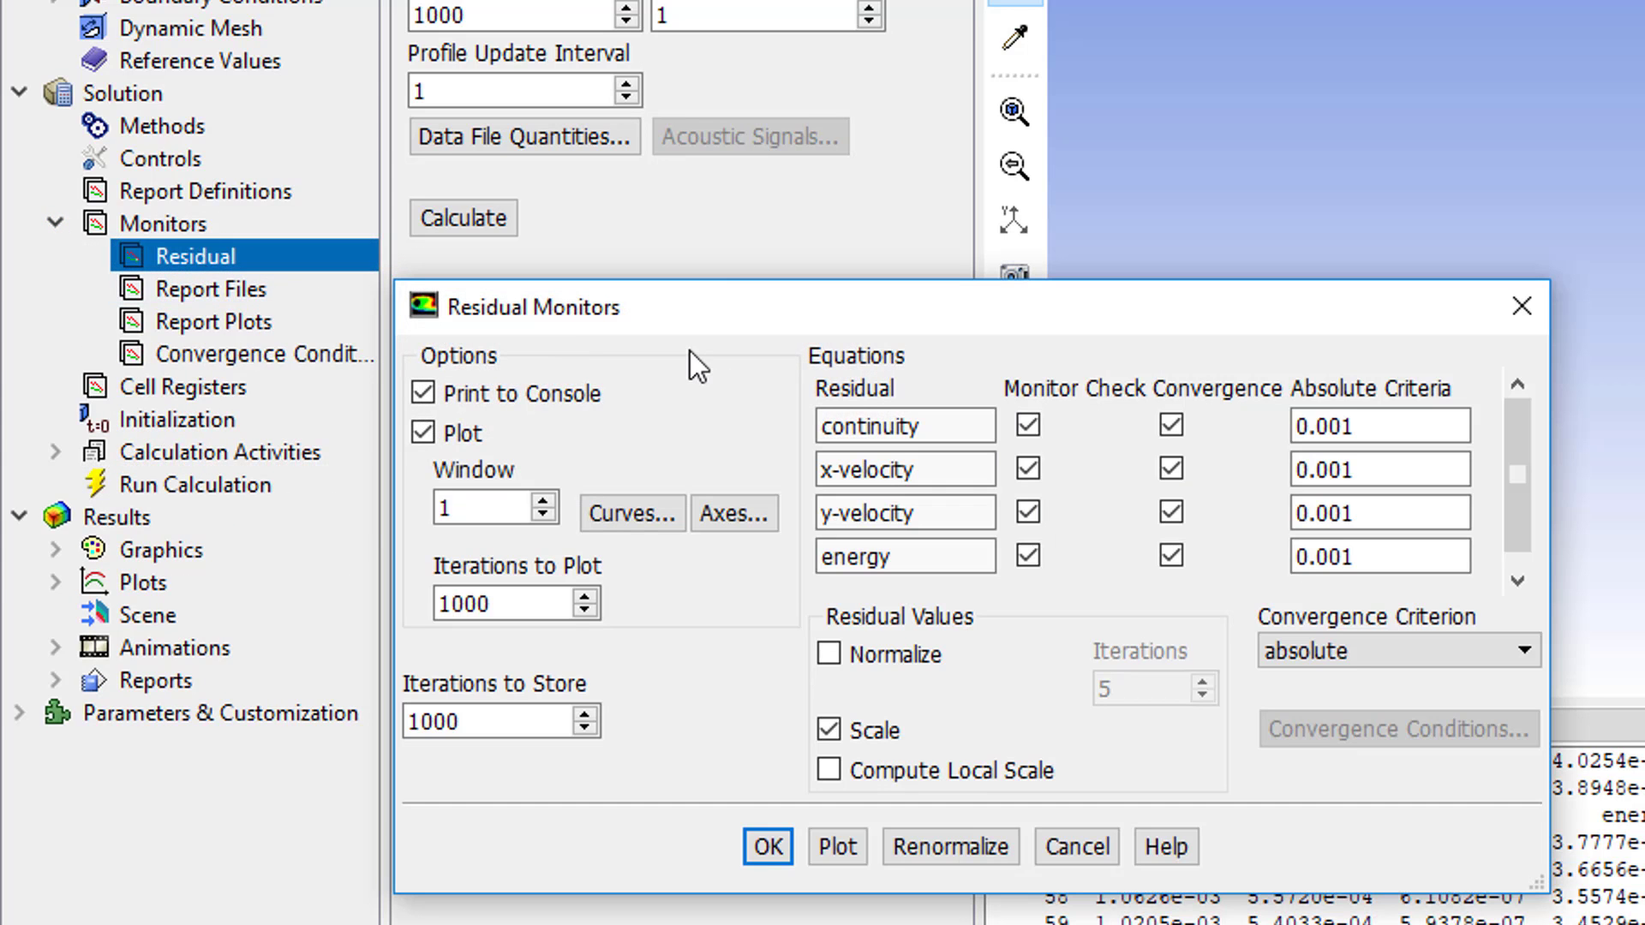
double_click(1419, 434)
text(1e-6)
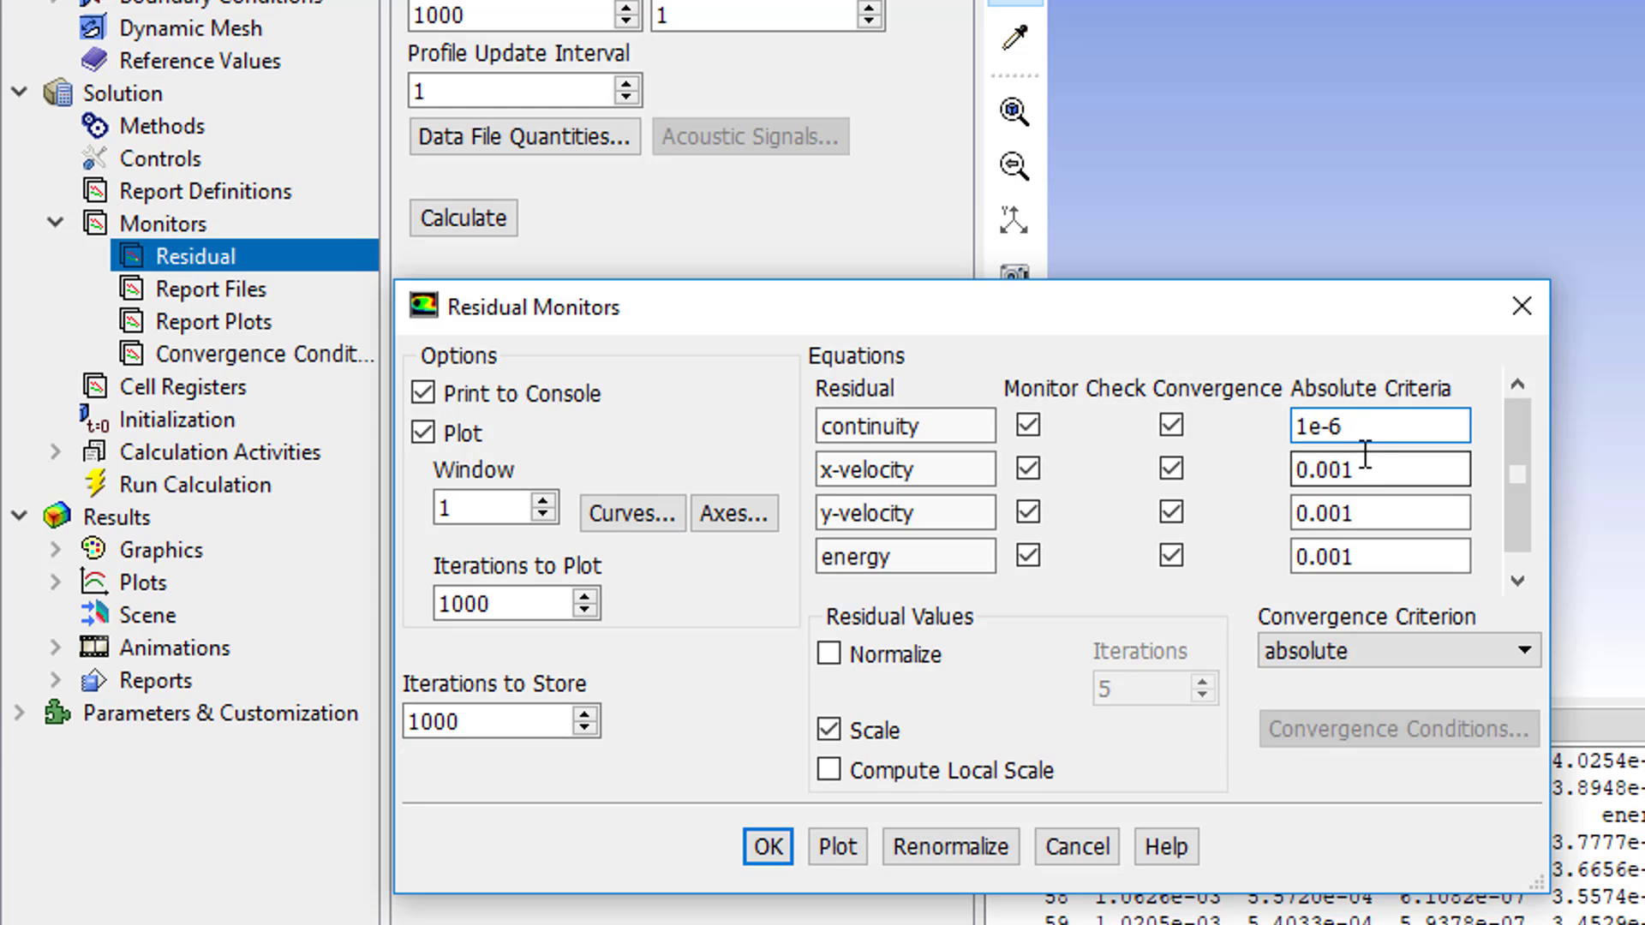
double_click(1339, 470)
text(1e-6)
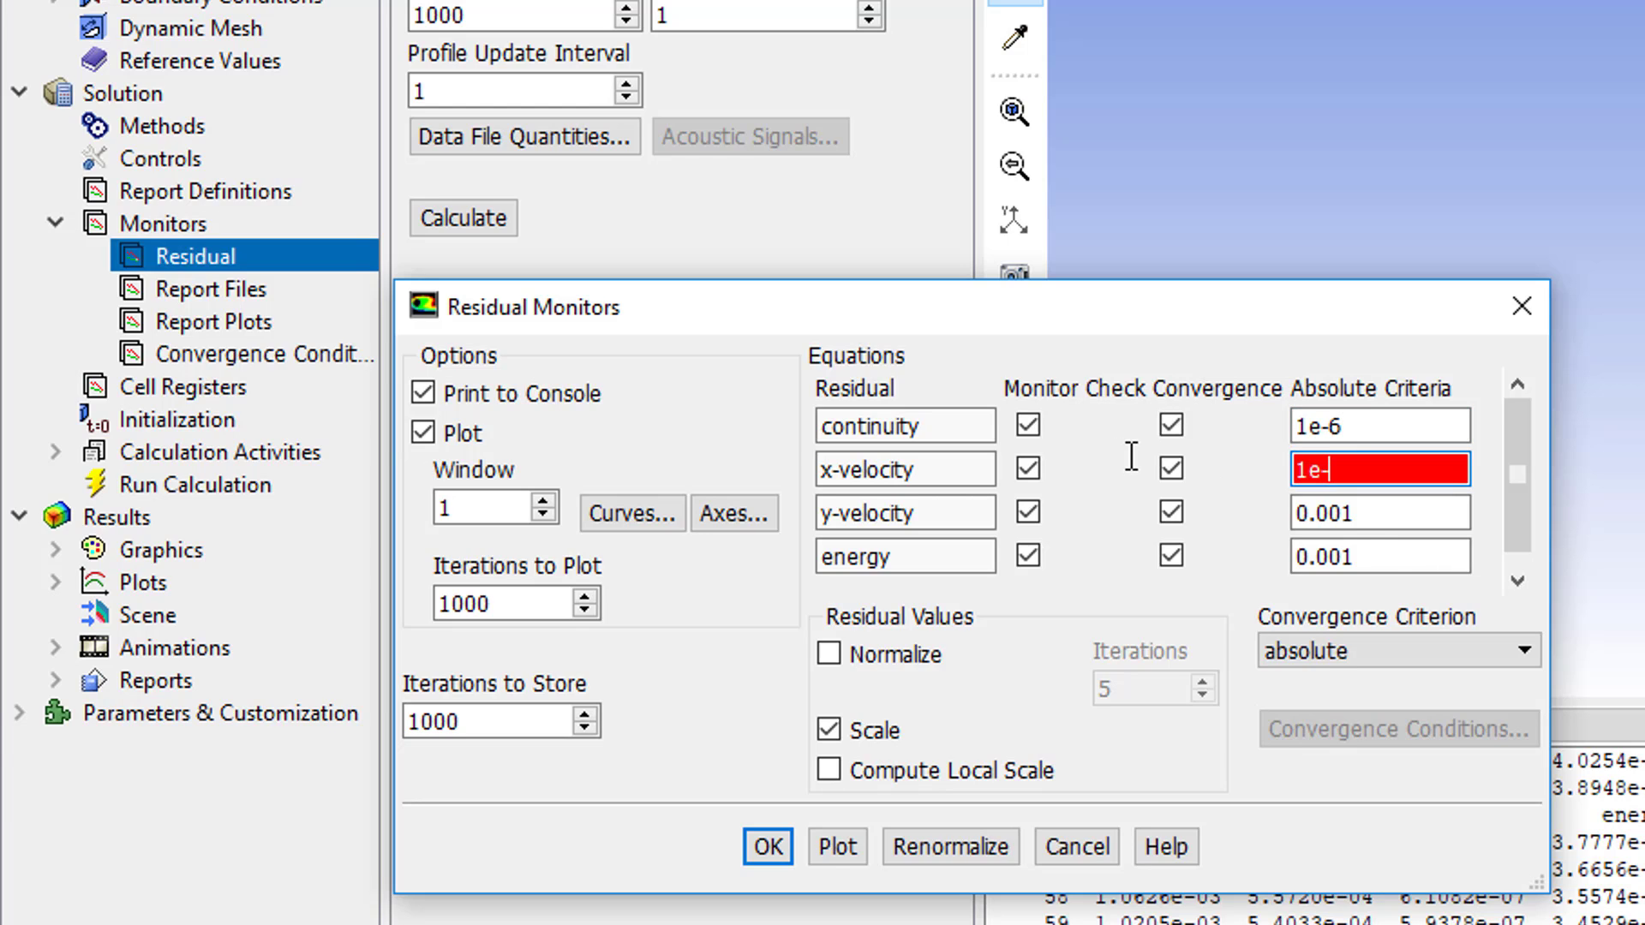
double_click(1390, 514)
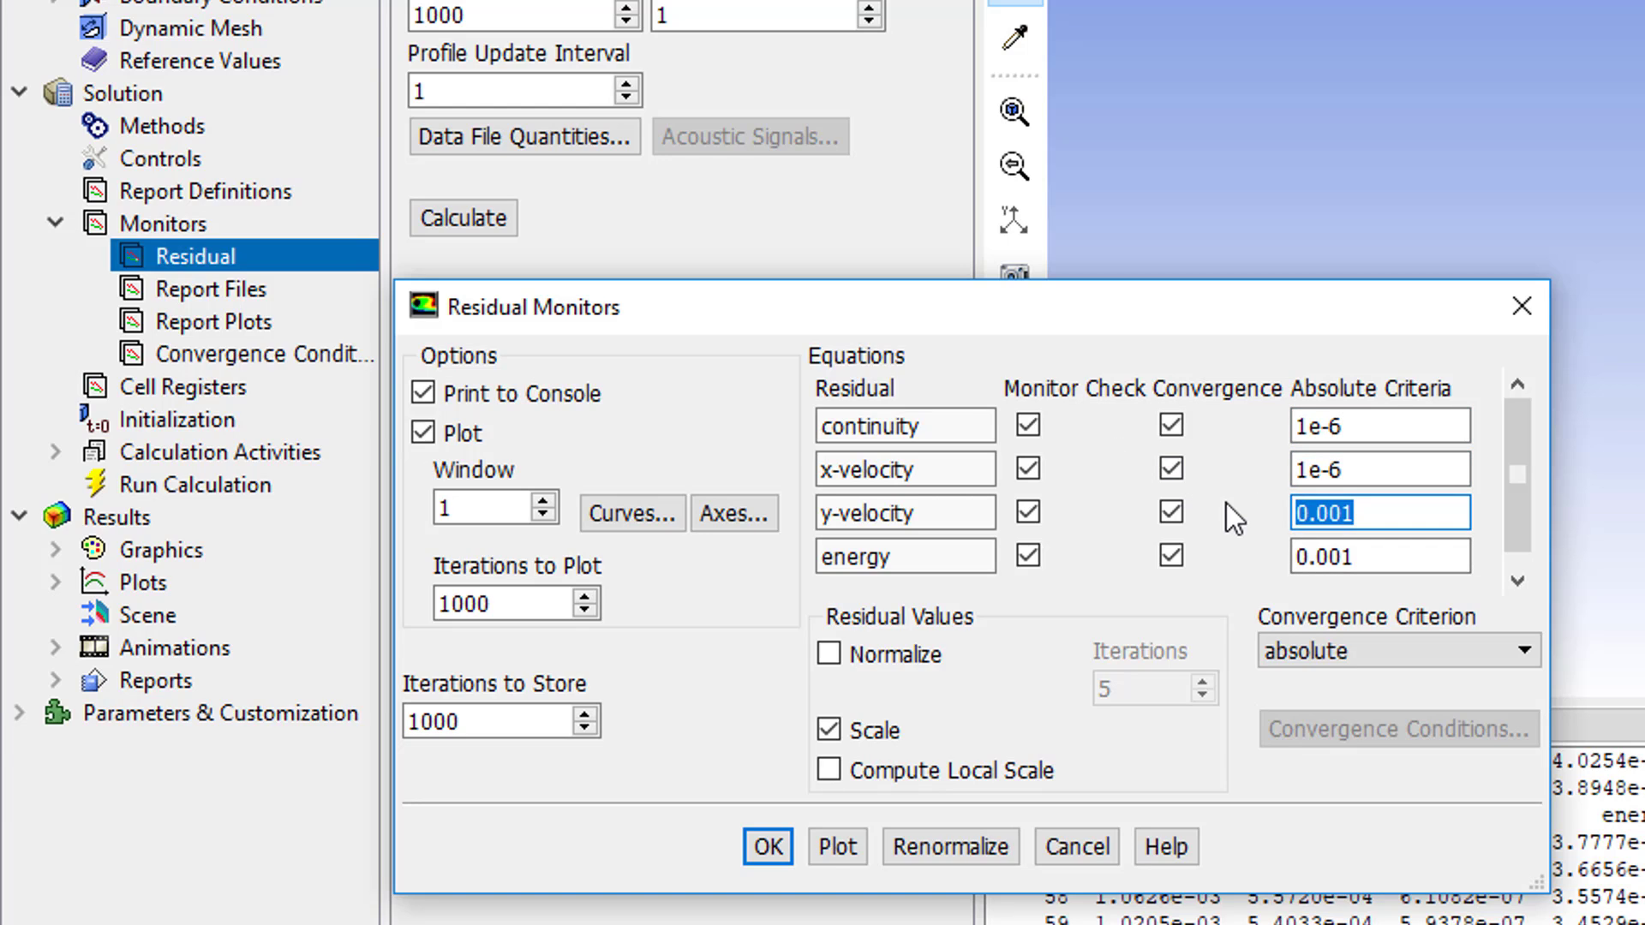
text(1e-6)
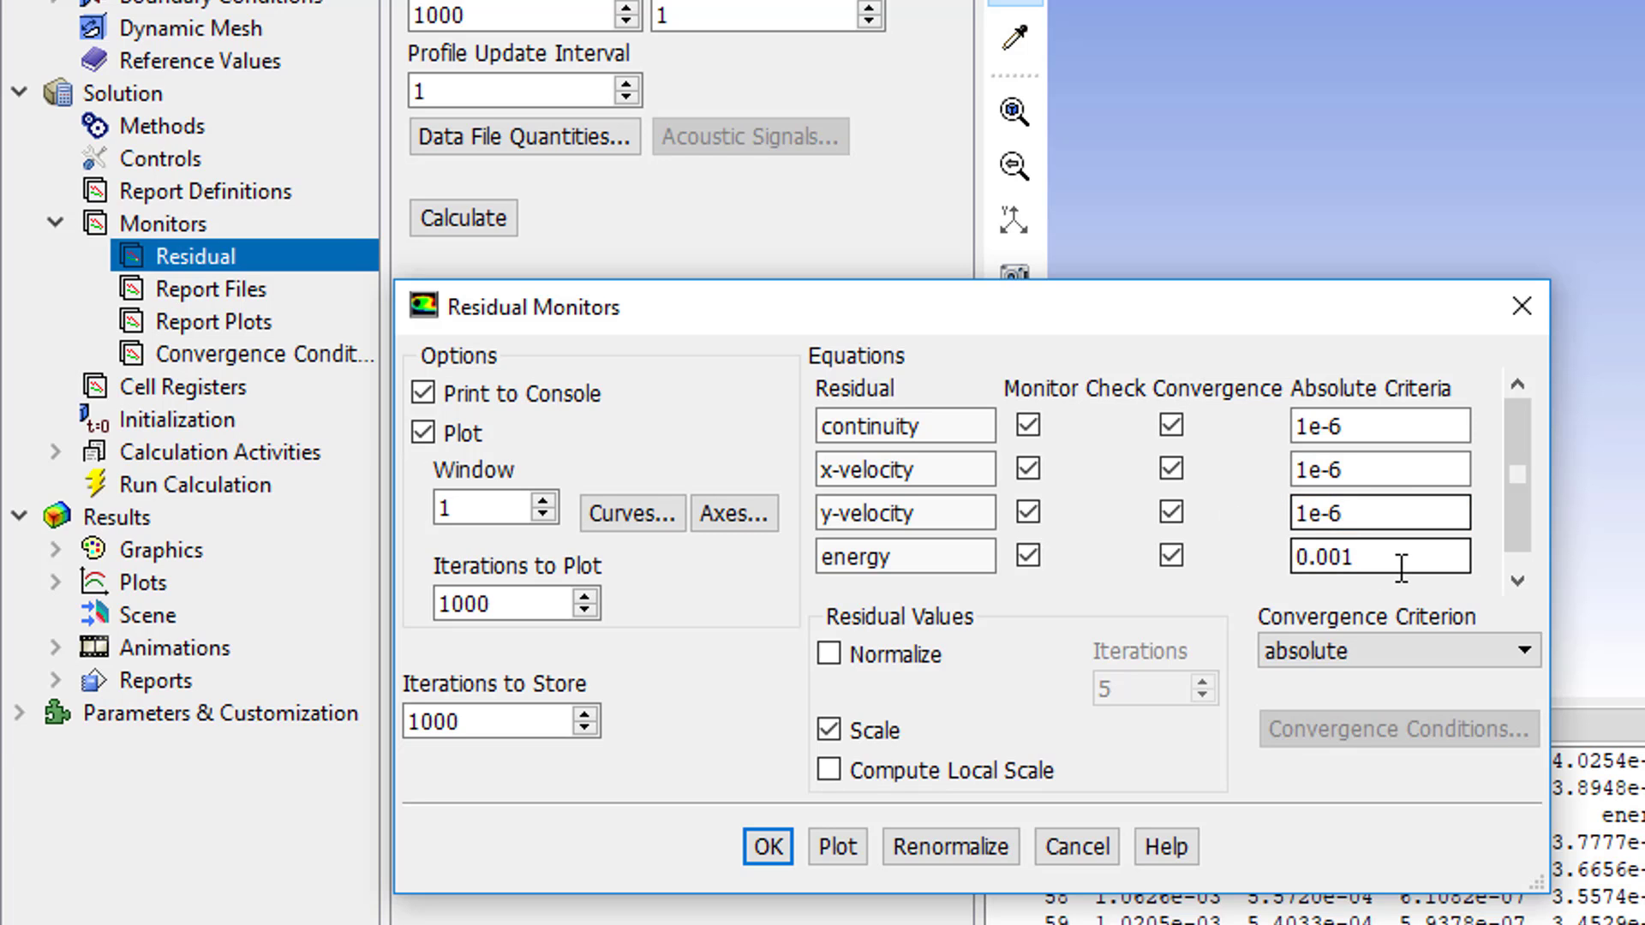
double_click(1396, 557)
text(1e-6)
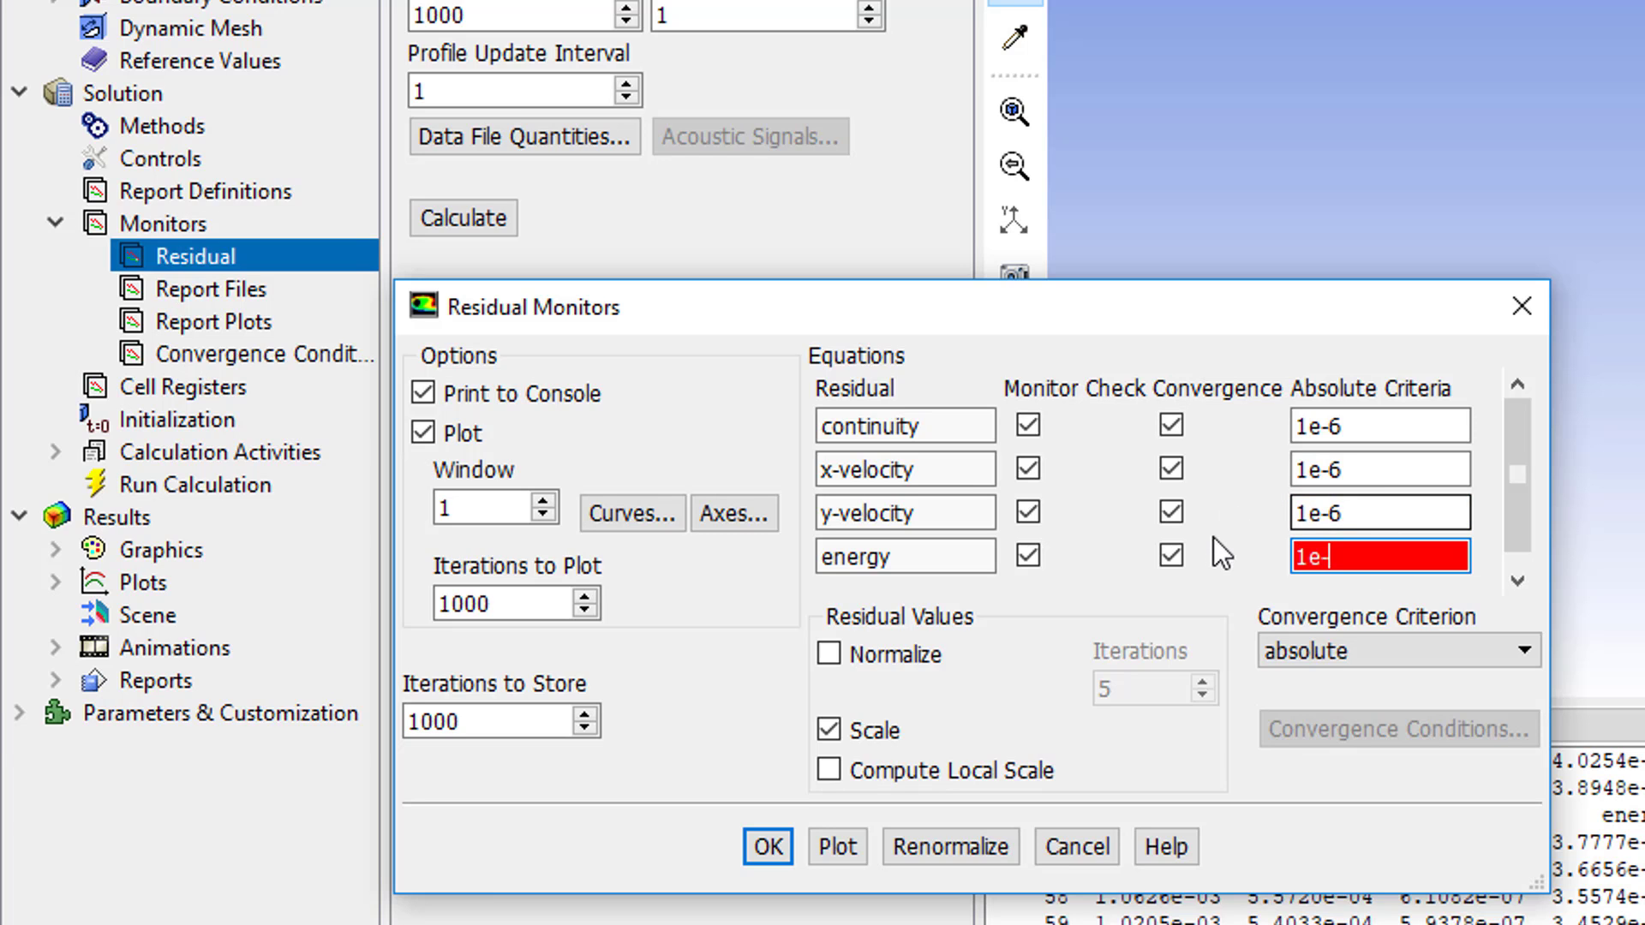
click(770, 846)
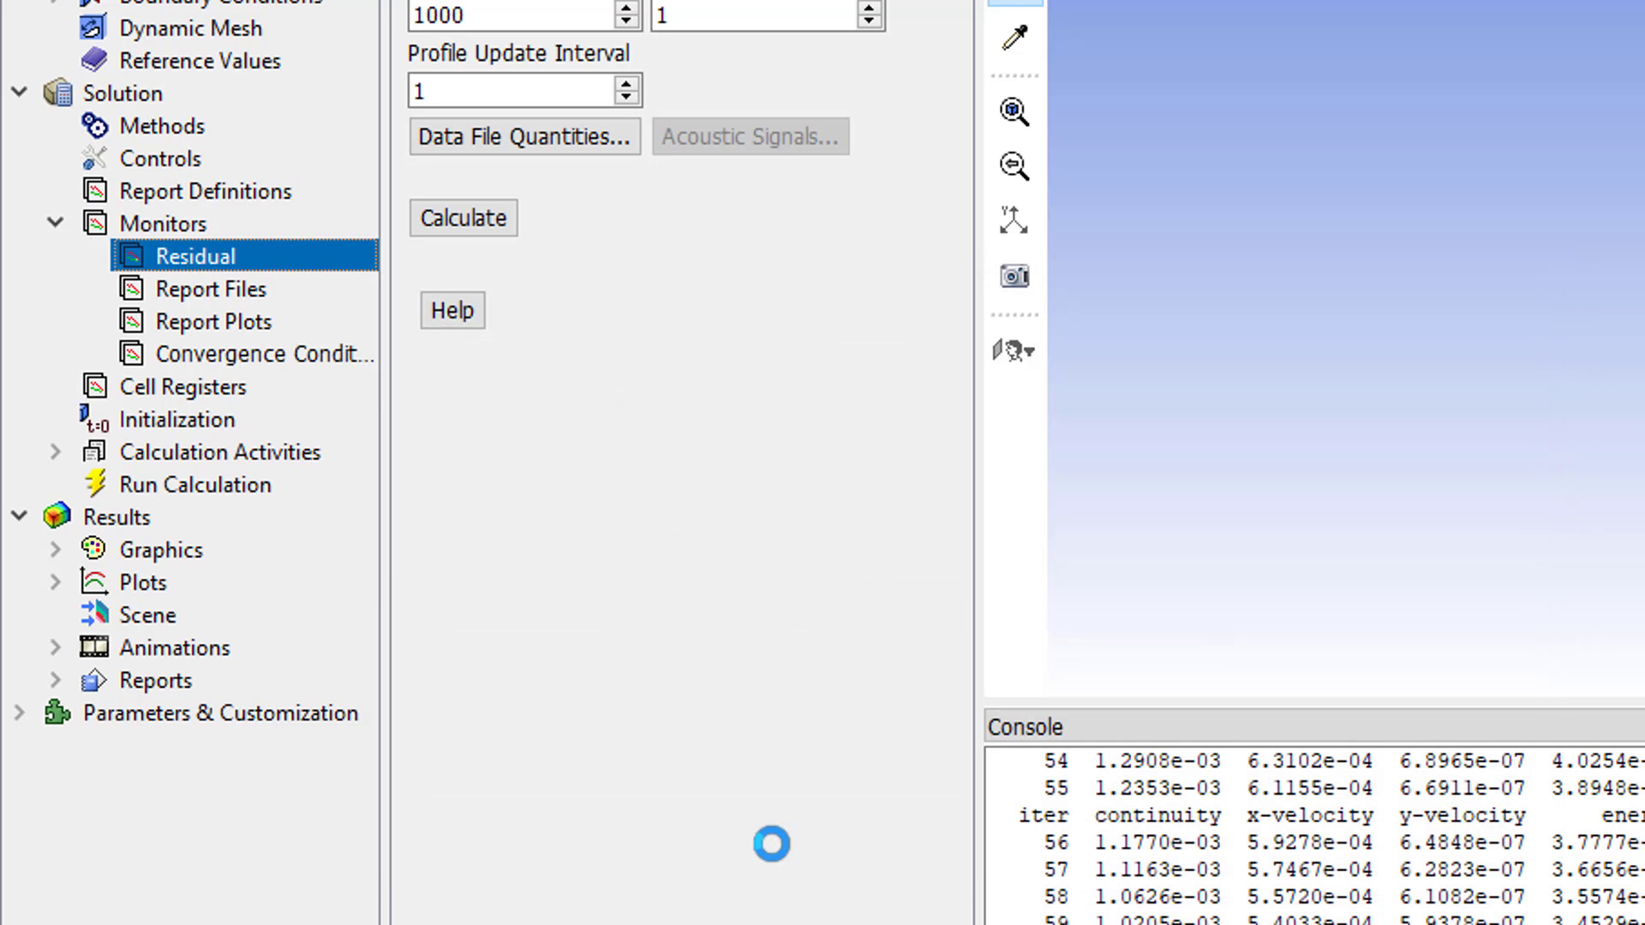
Rerun the calculation with the tightened residual criteria and acknowledge its completion.
click(478, 218)
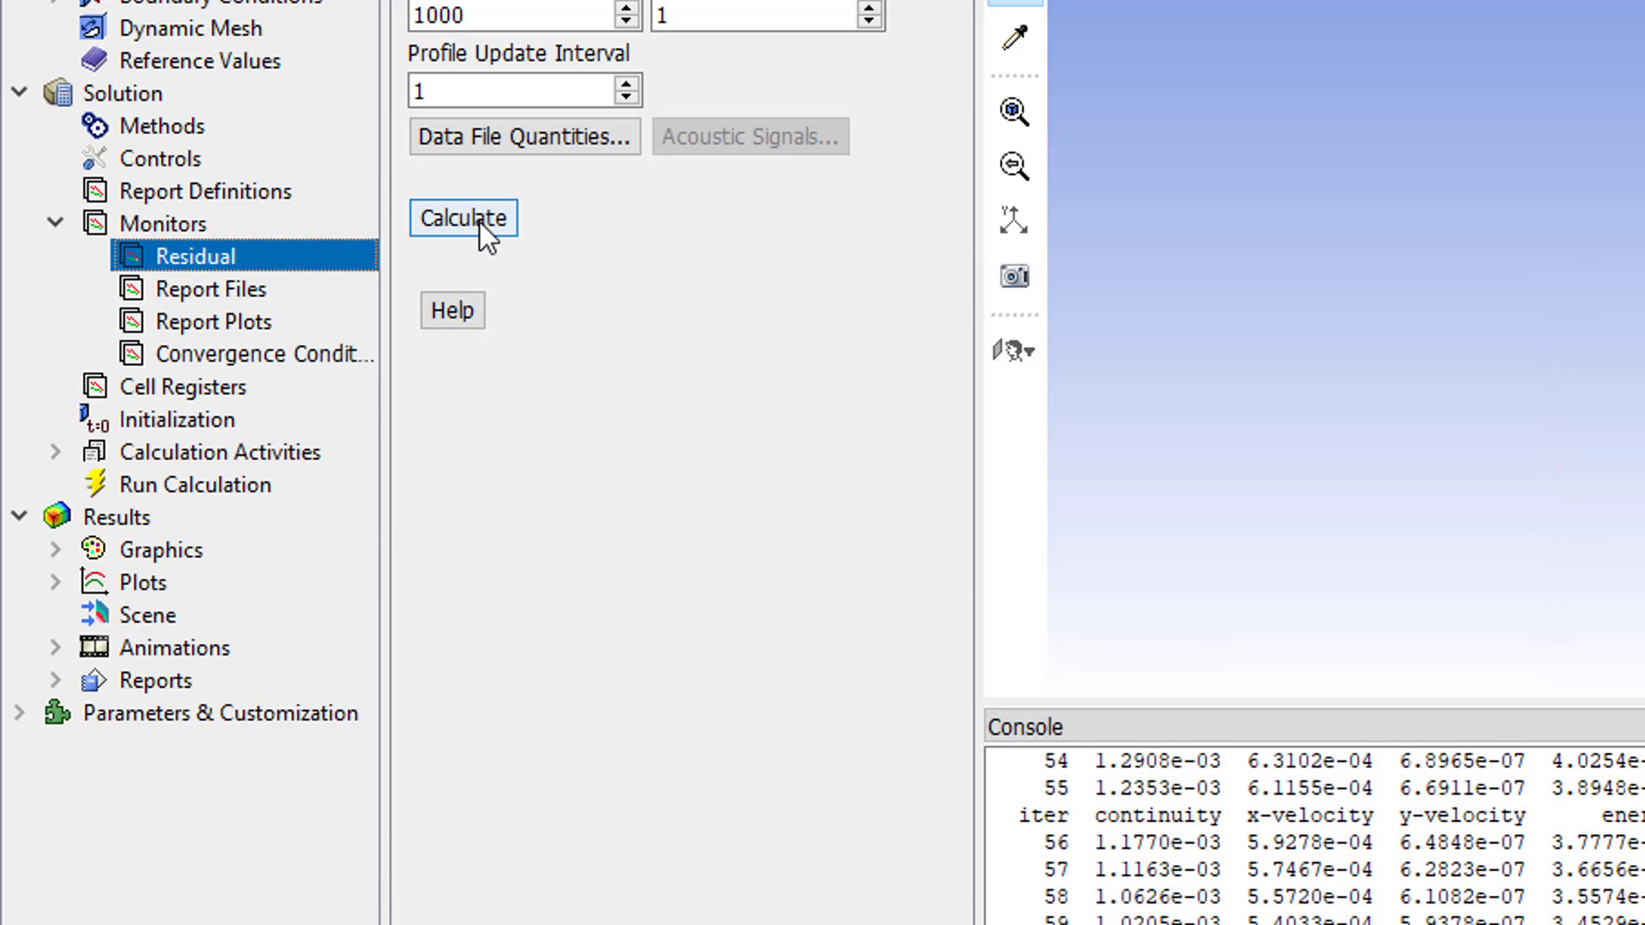
click(706, 507)
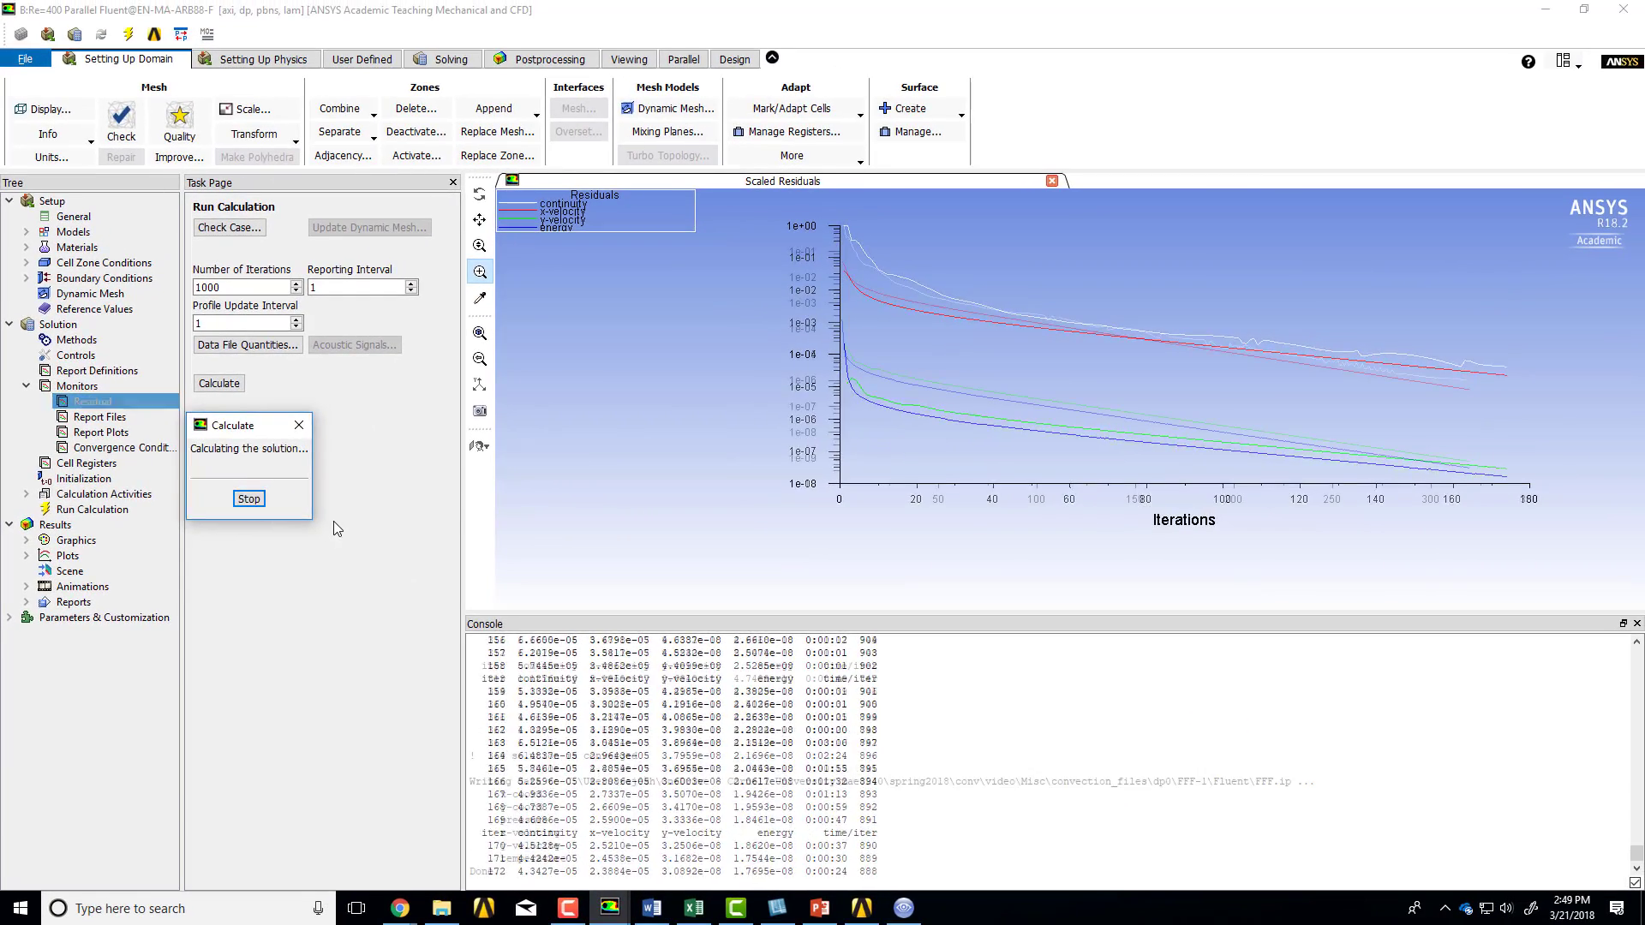
click(862, 483)
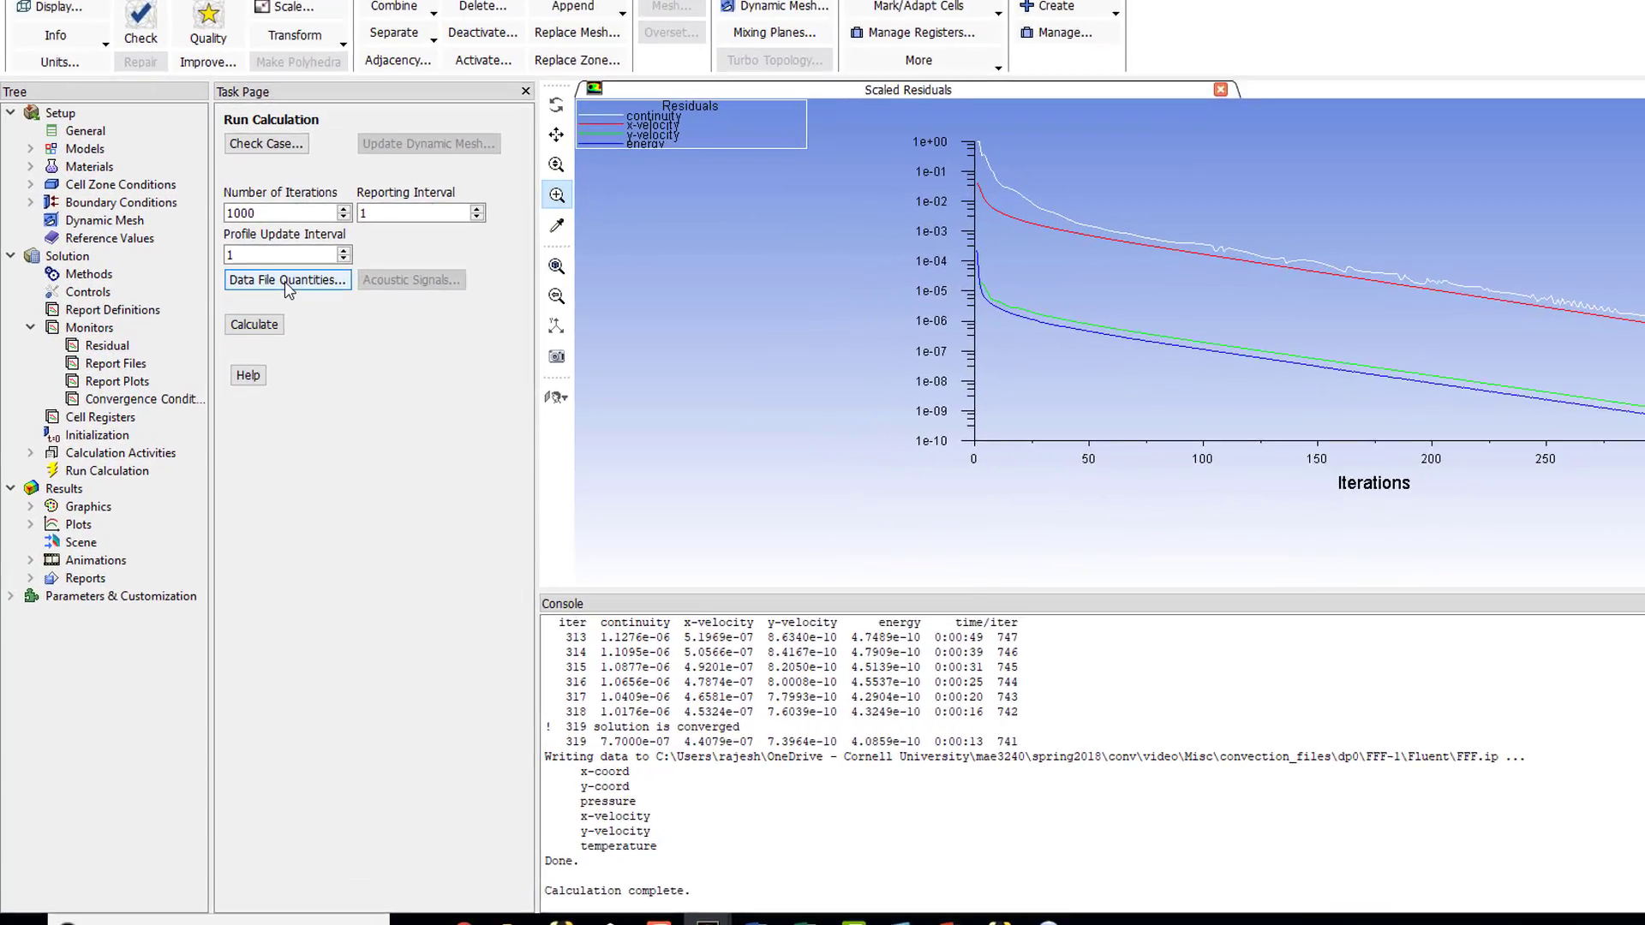
Add Skin Friction Coefficient to the additional quantities saved in the data file.
click(248, 344)
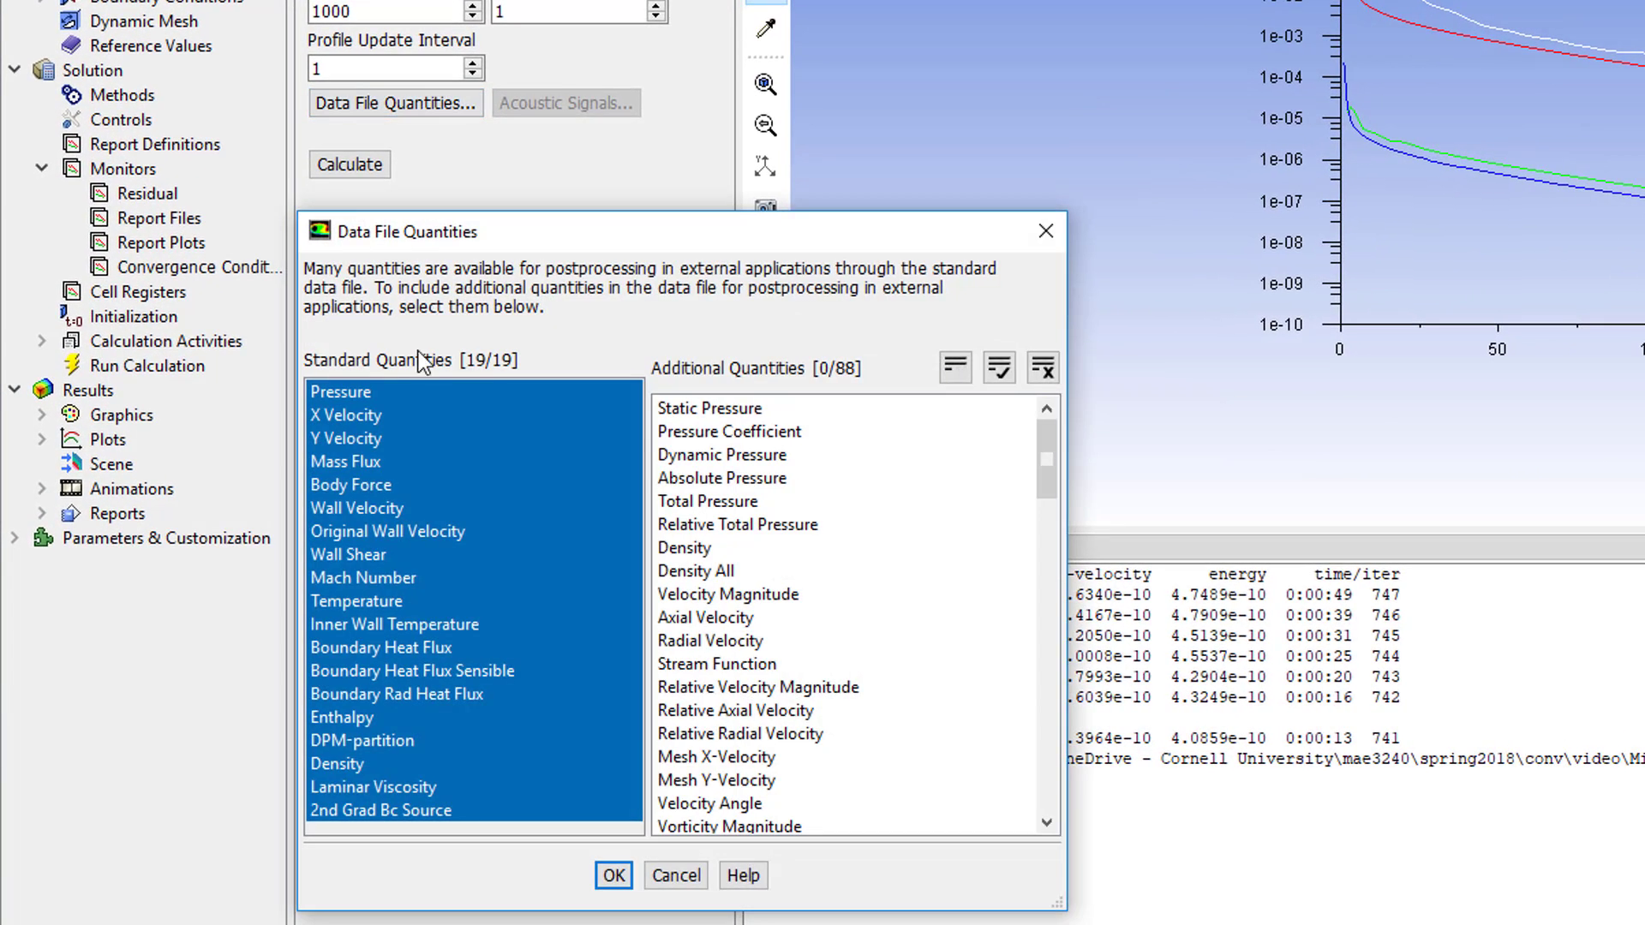
scroll(801, 724, down, 2)
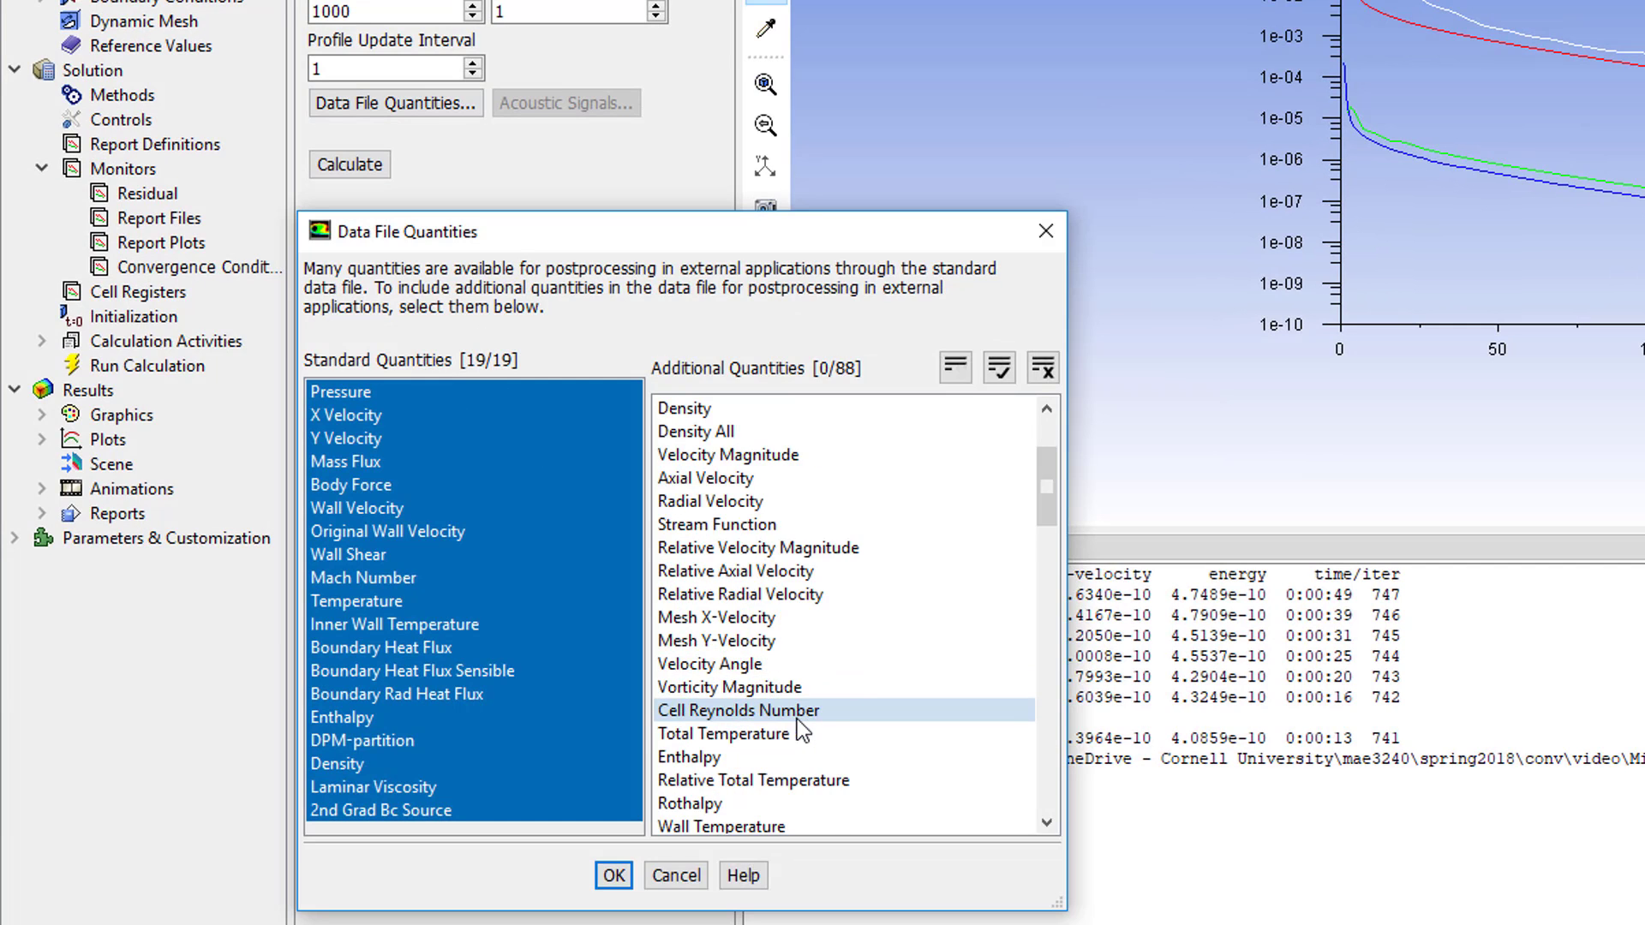
scroll(802, 729, down, 2)
scroll(781, 684, down, 1)
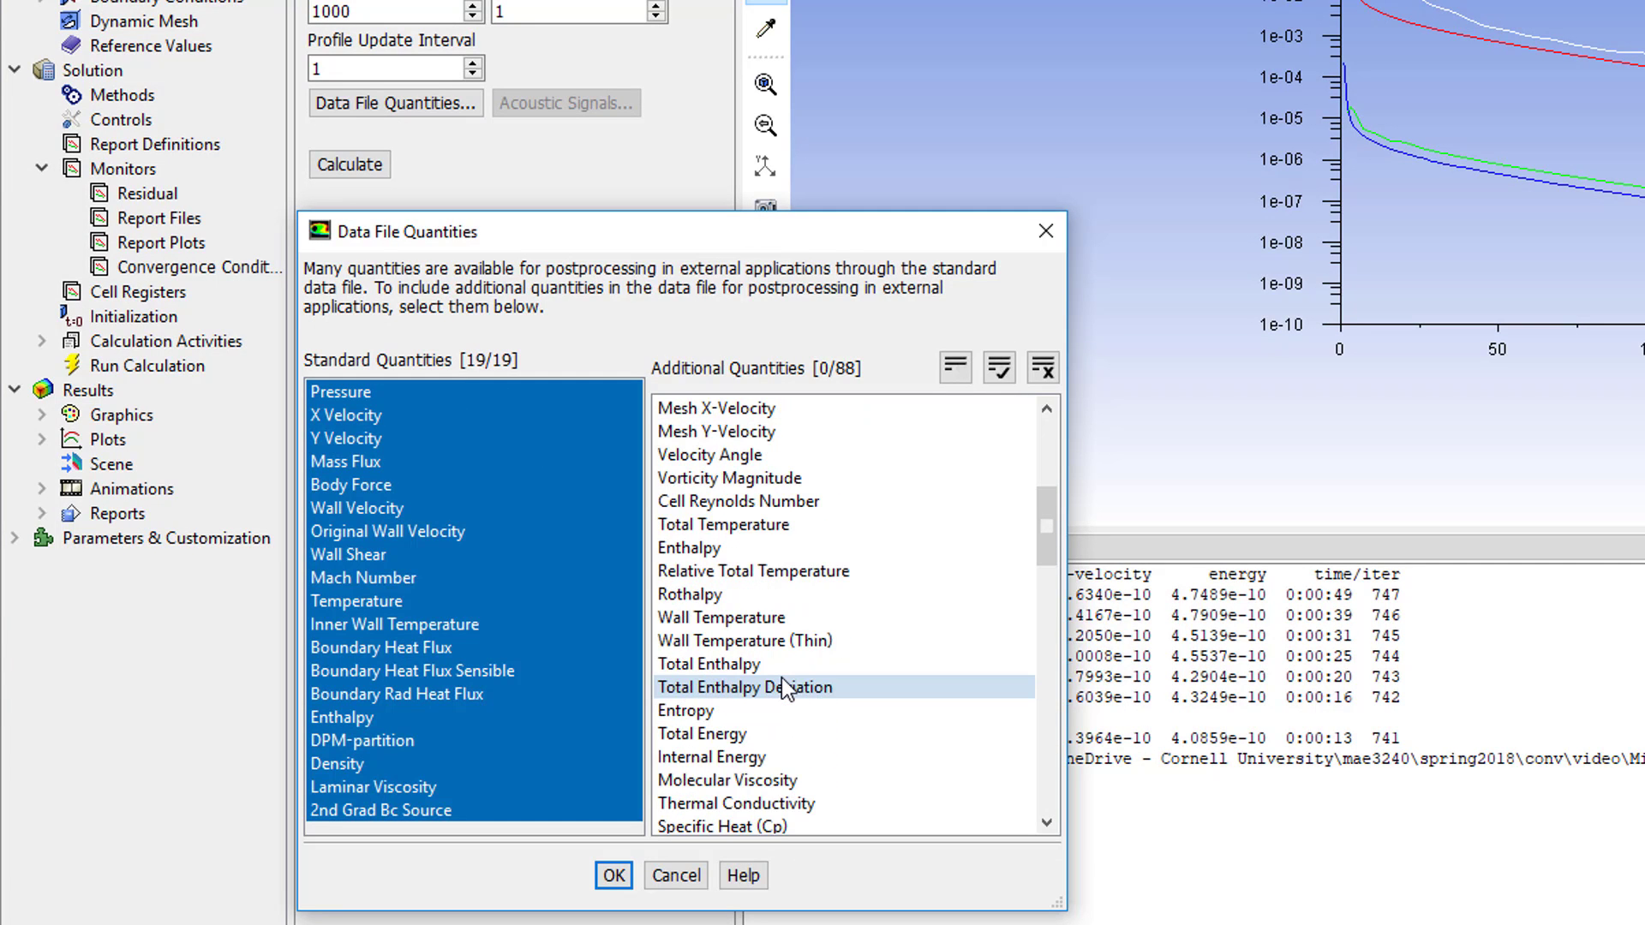
scroll(783, 682, down, 3)
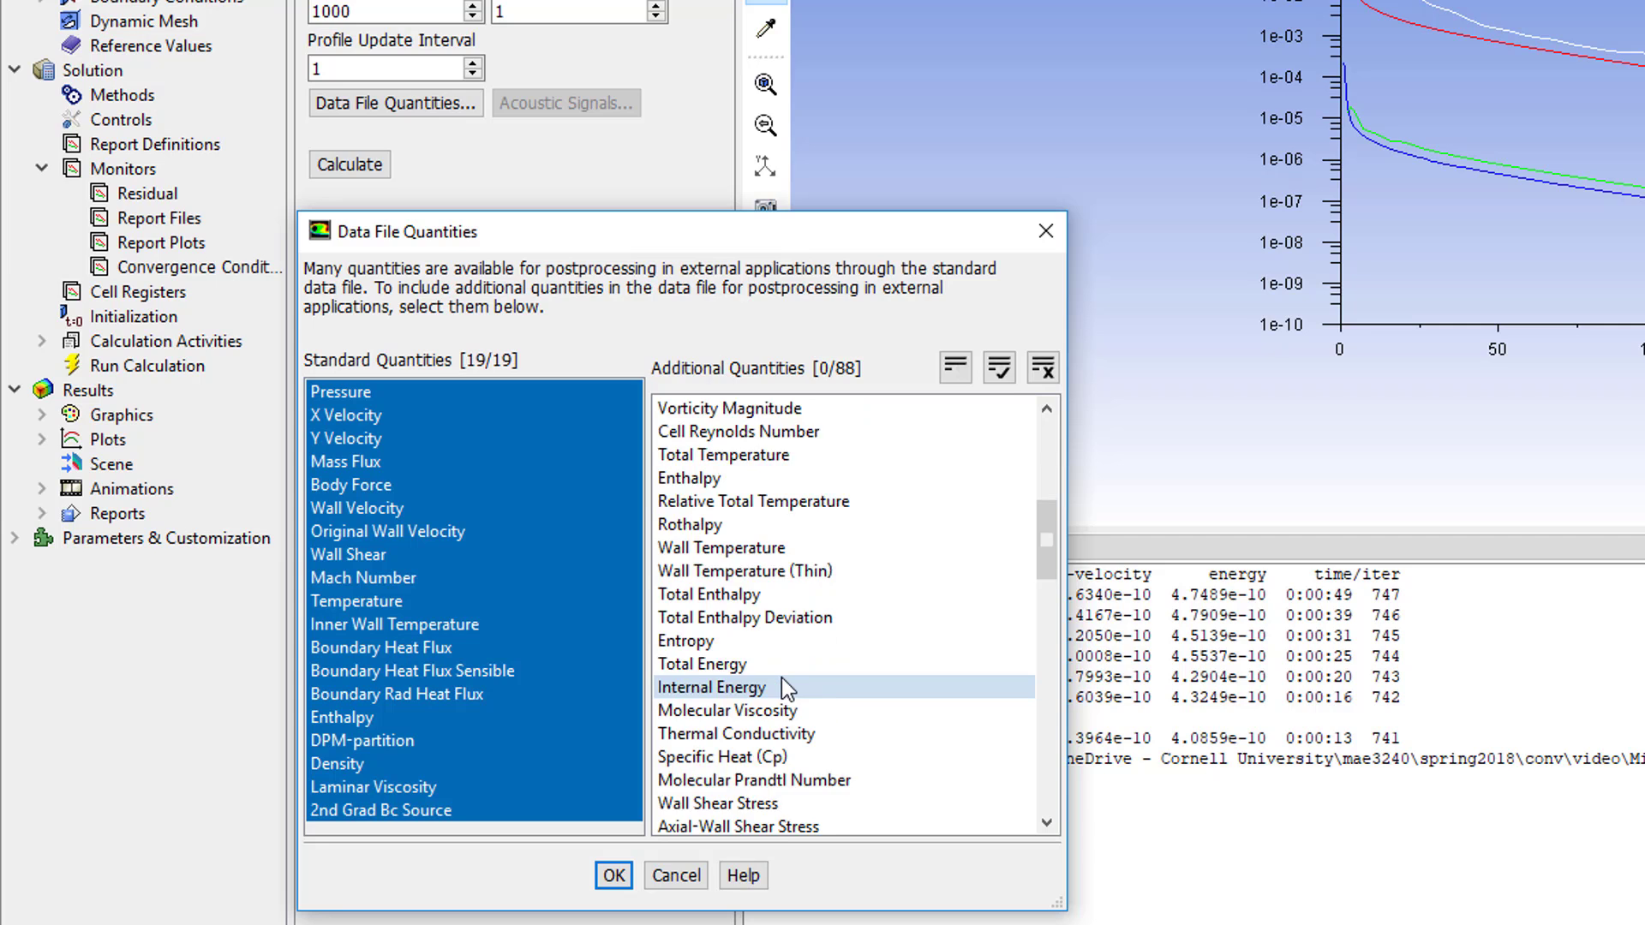
scroll(781, 686, down, 1)
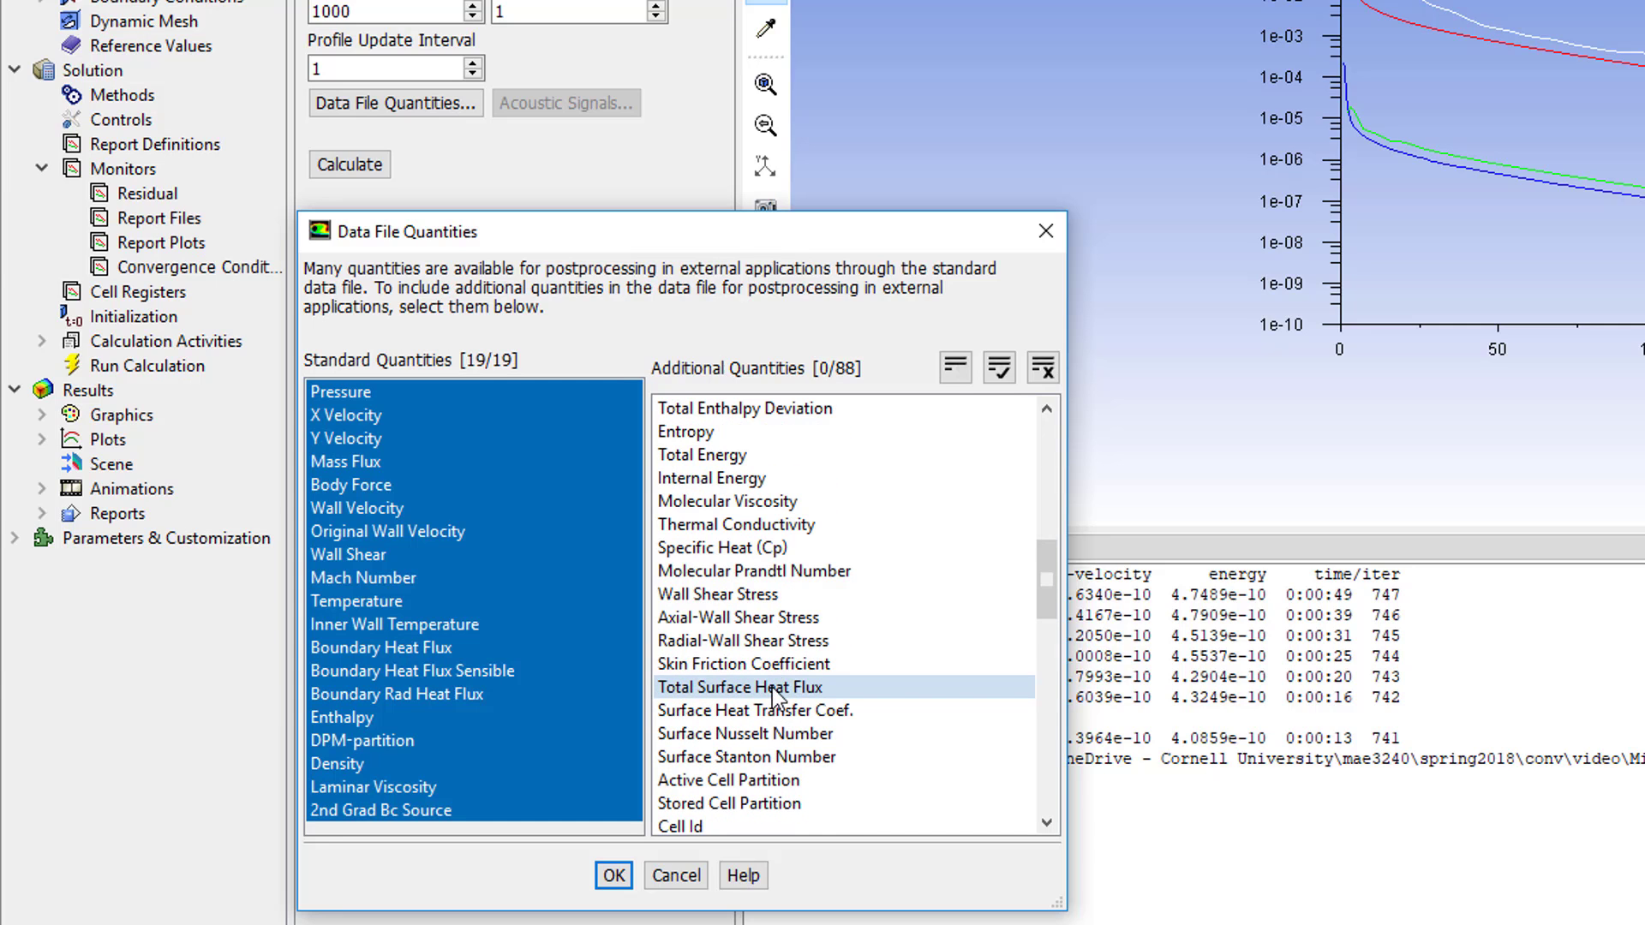
click(769, 664)
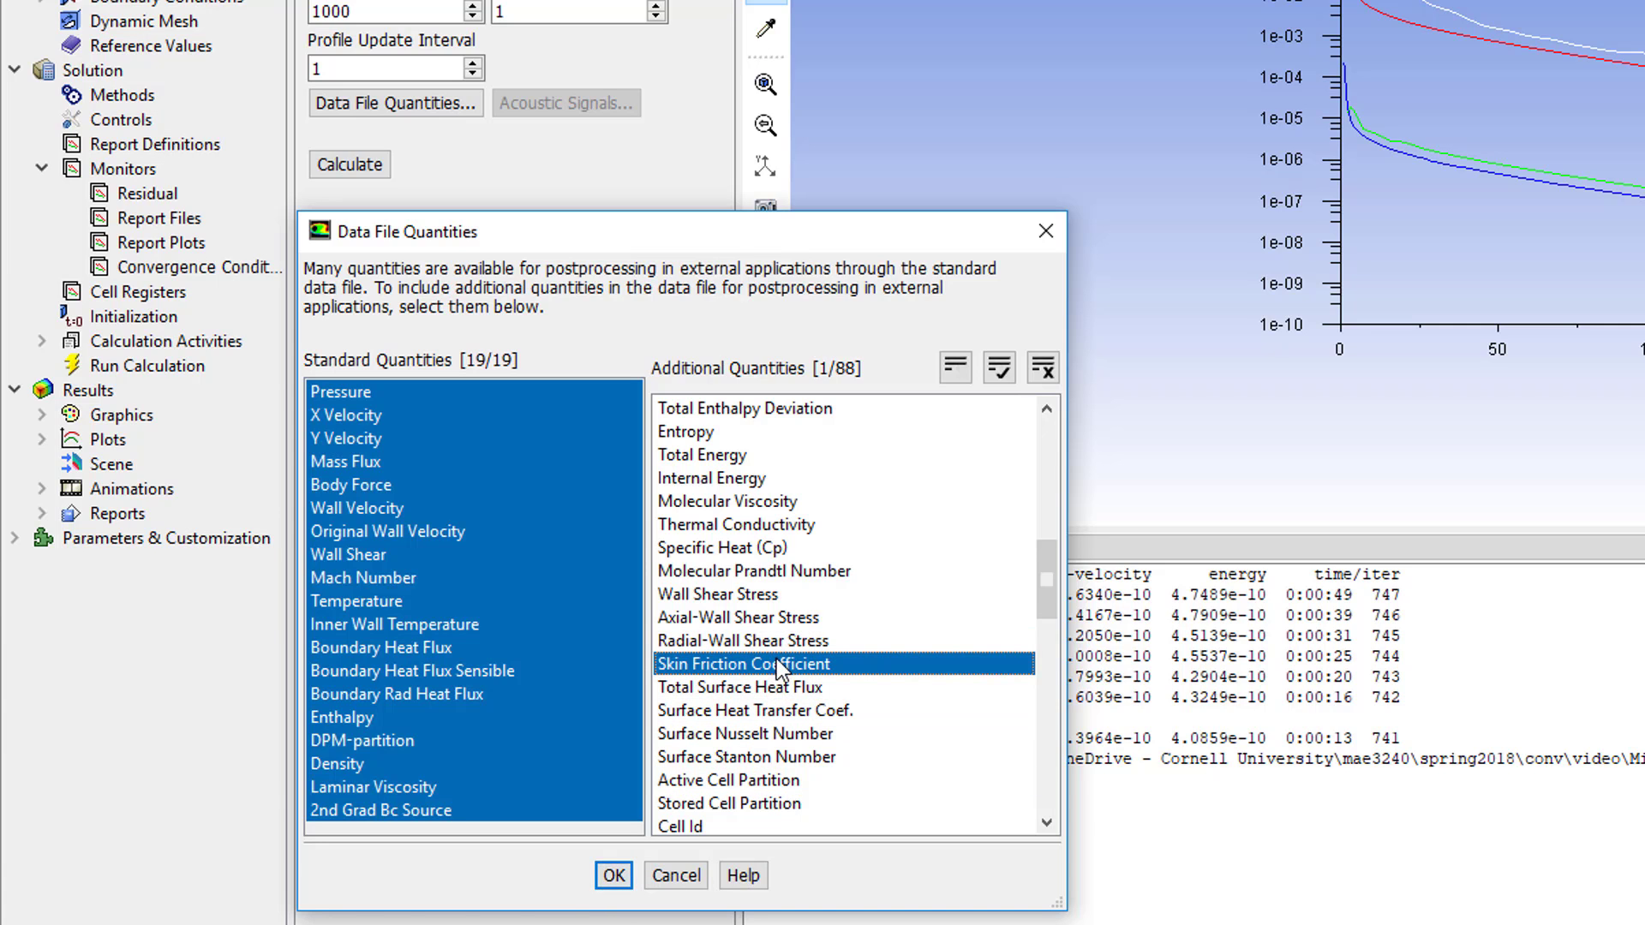
click(614, 876)
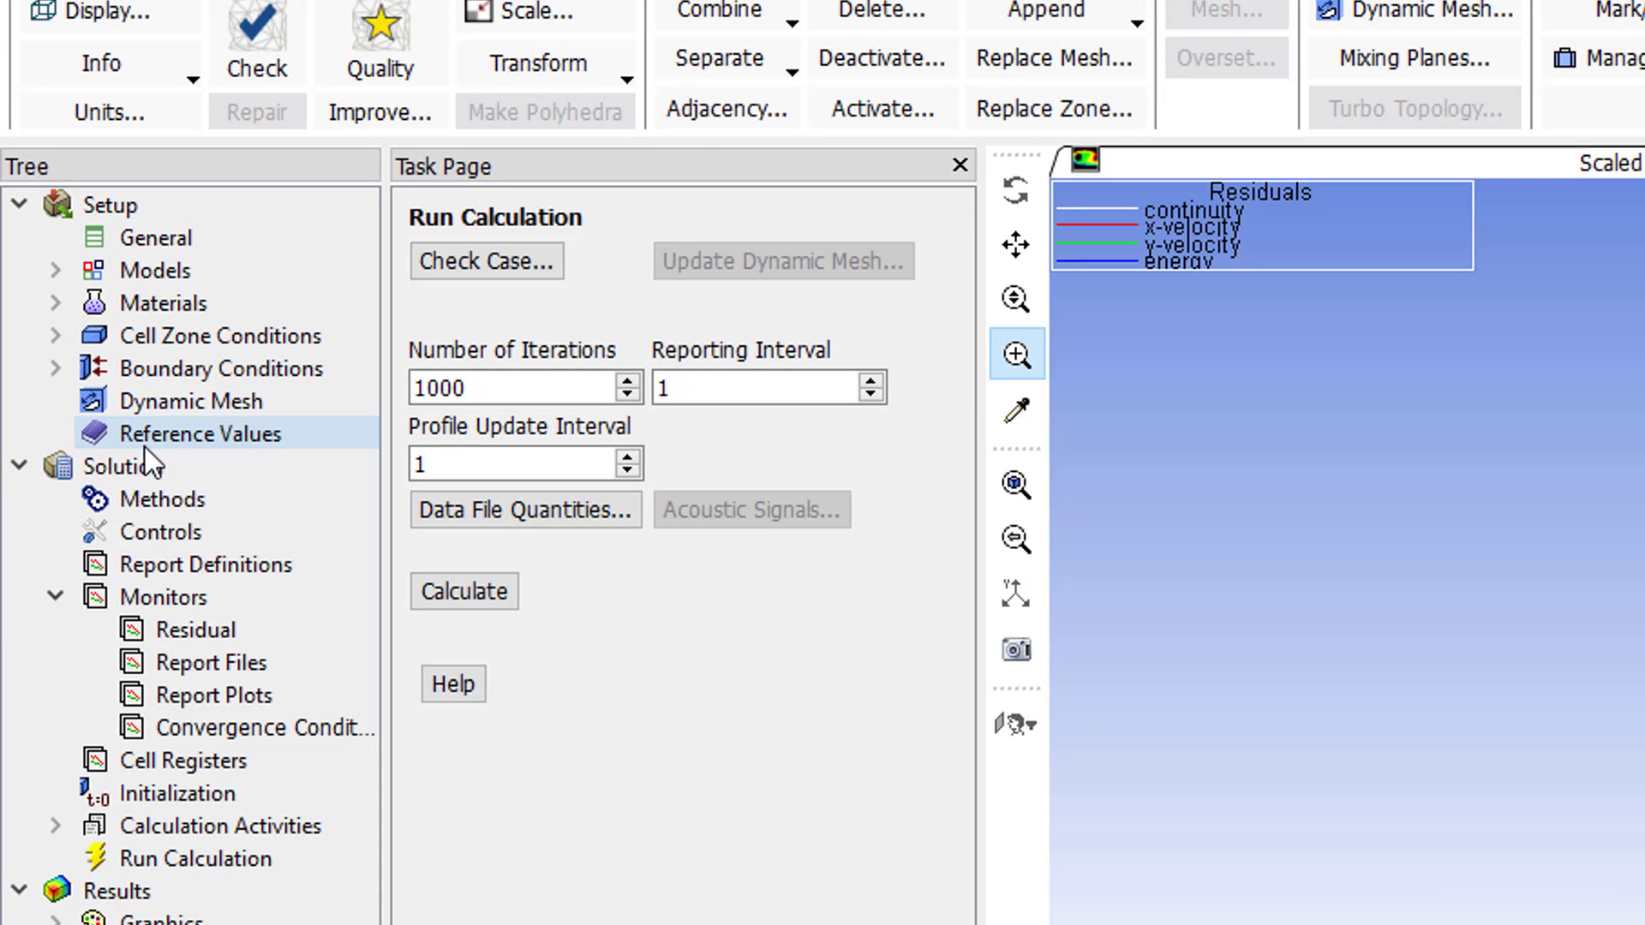
Set the reference values to a density of 1.2 kg/m3 and a velocity of 0.05 m/s.
click(173, 437)
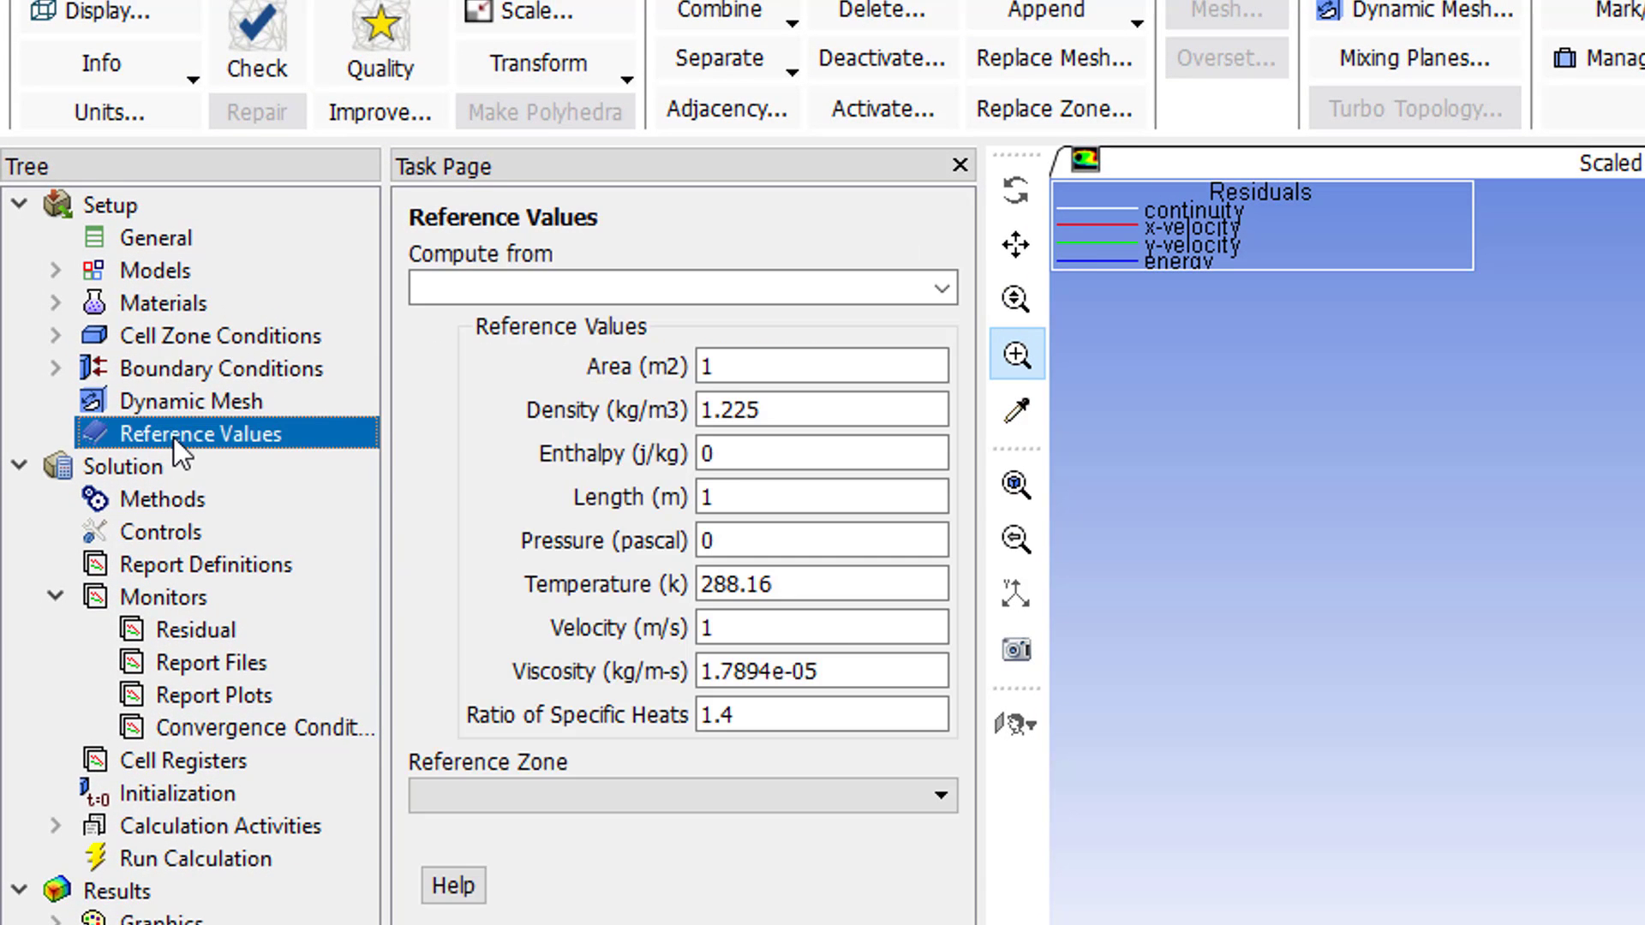
click(795, 408)
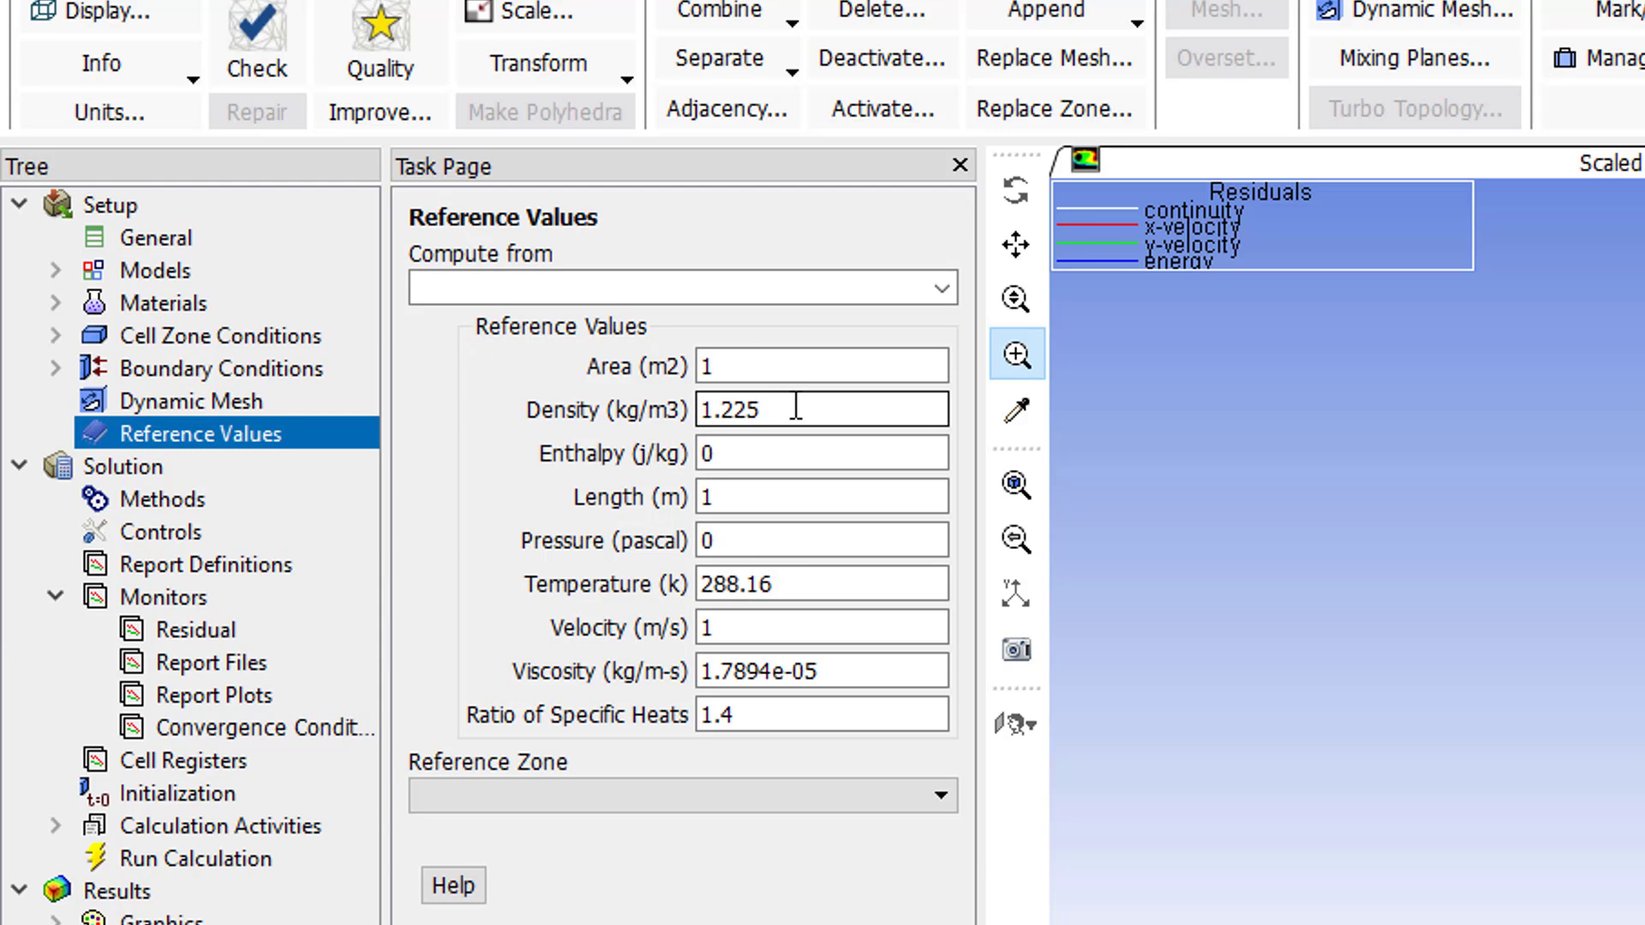
key(BackSpace)
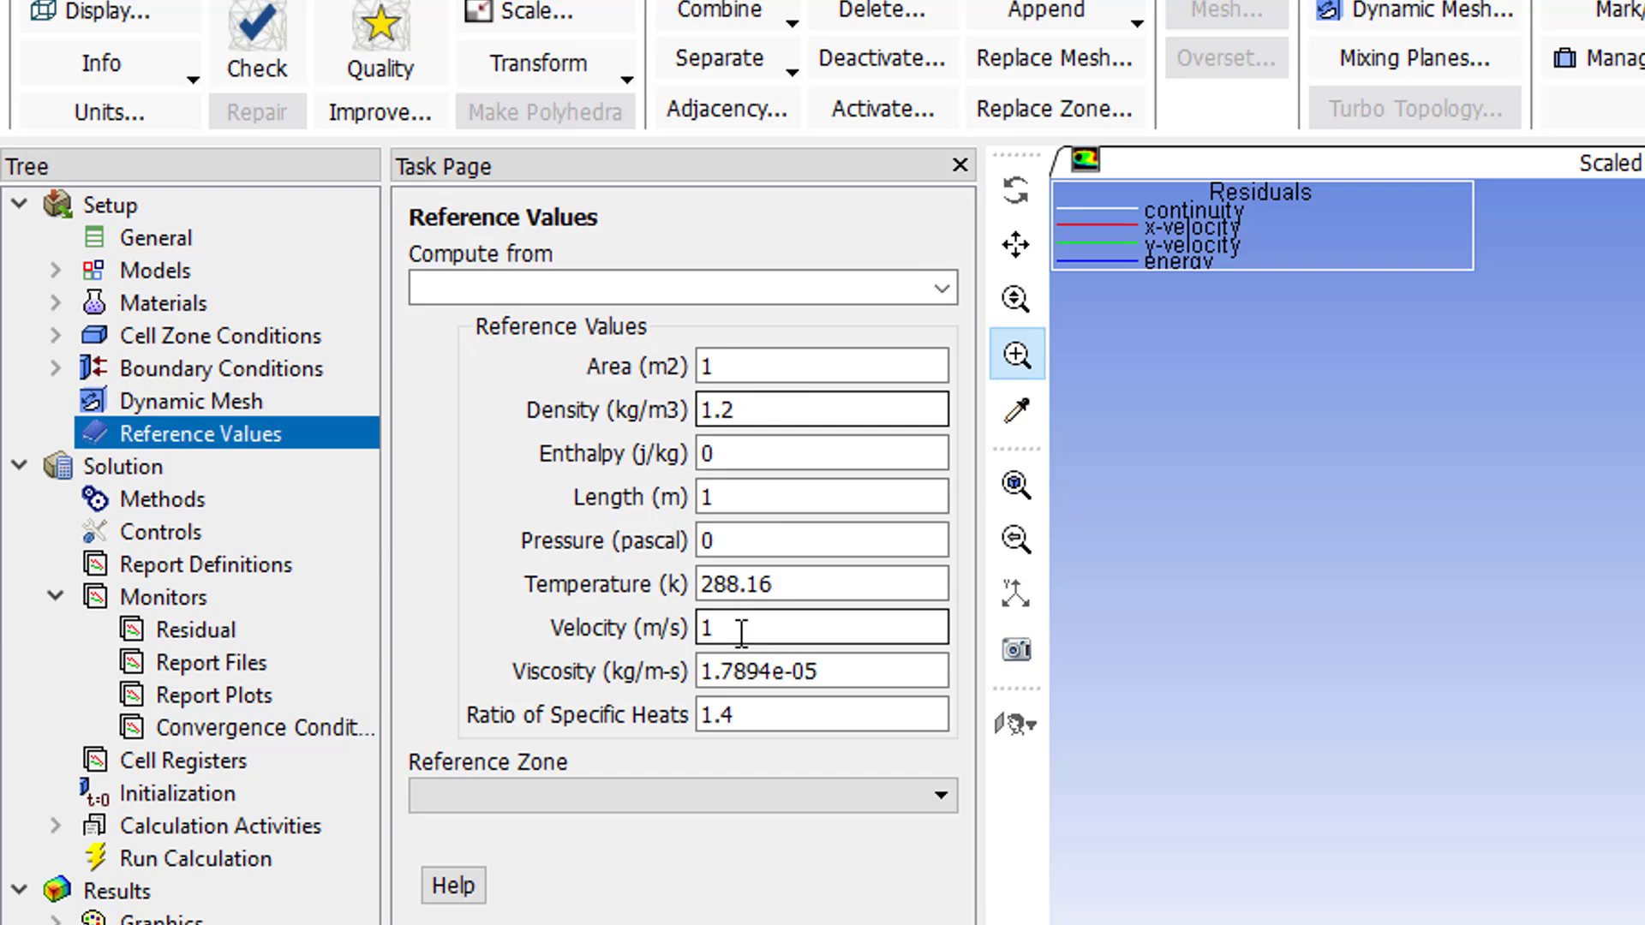
drag(718, 627, 675, 628)
text(0.05)
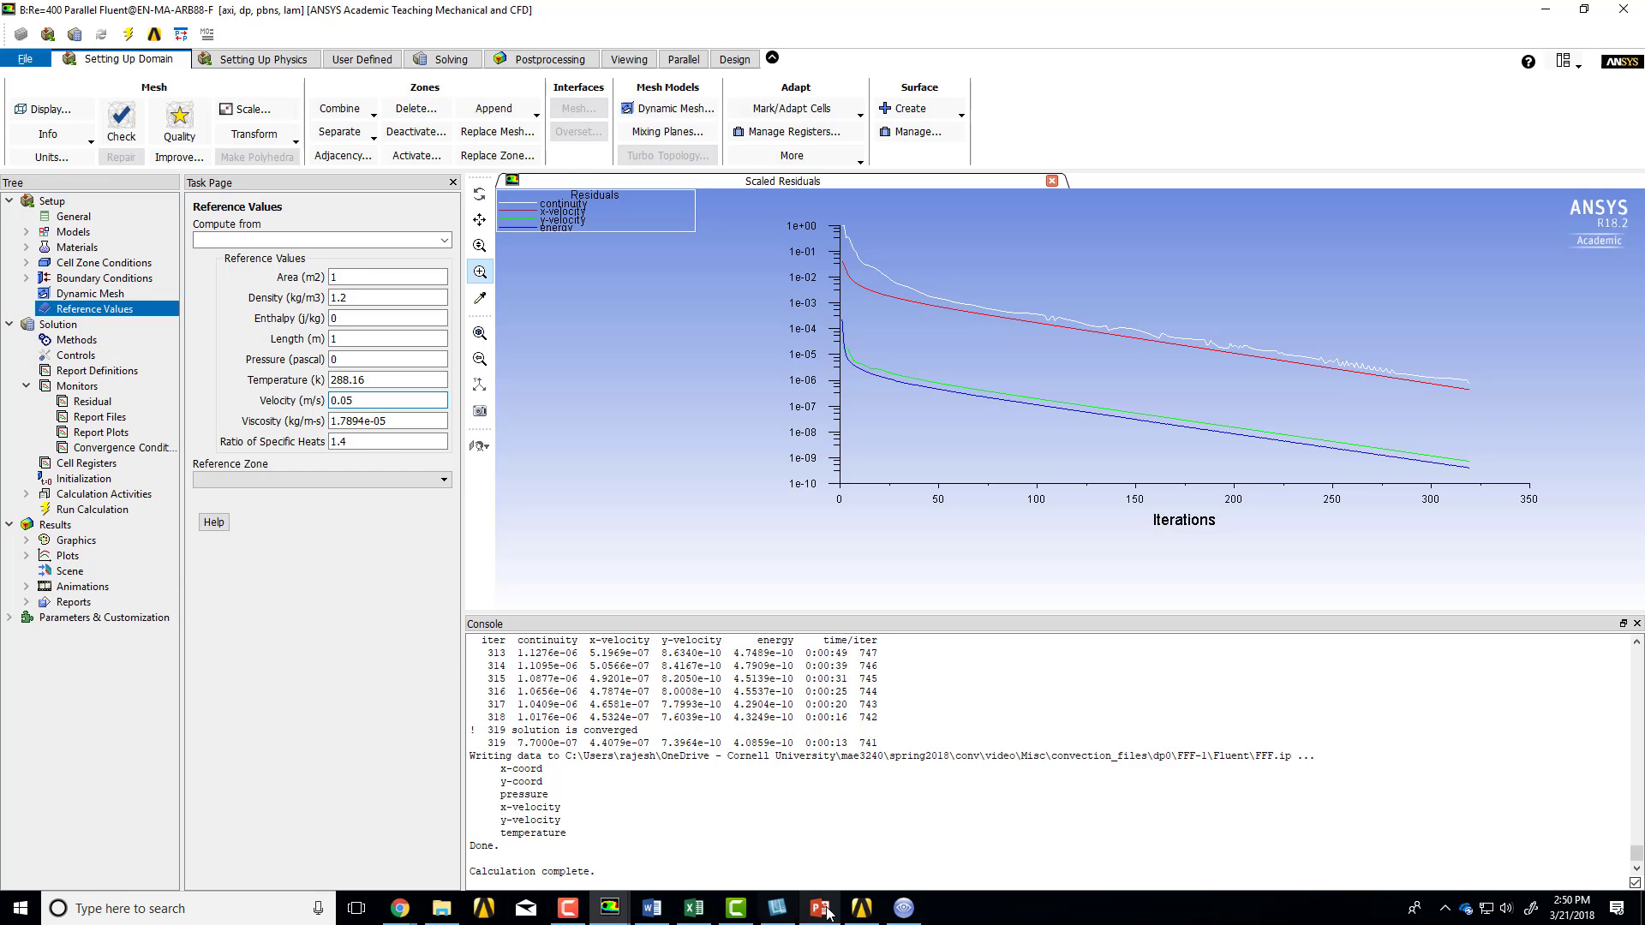
Switch to Workbench and refresh the Results cell of the Re=400 system.
click(861, 910)
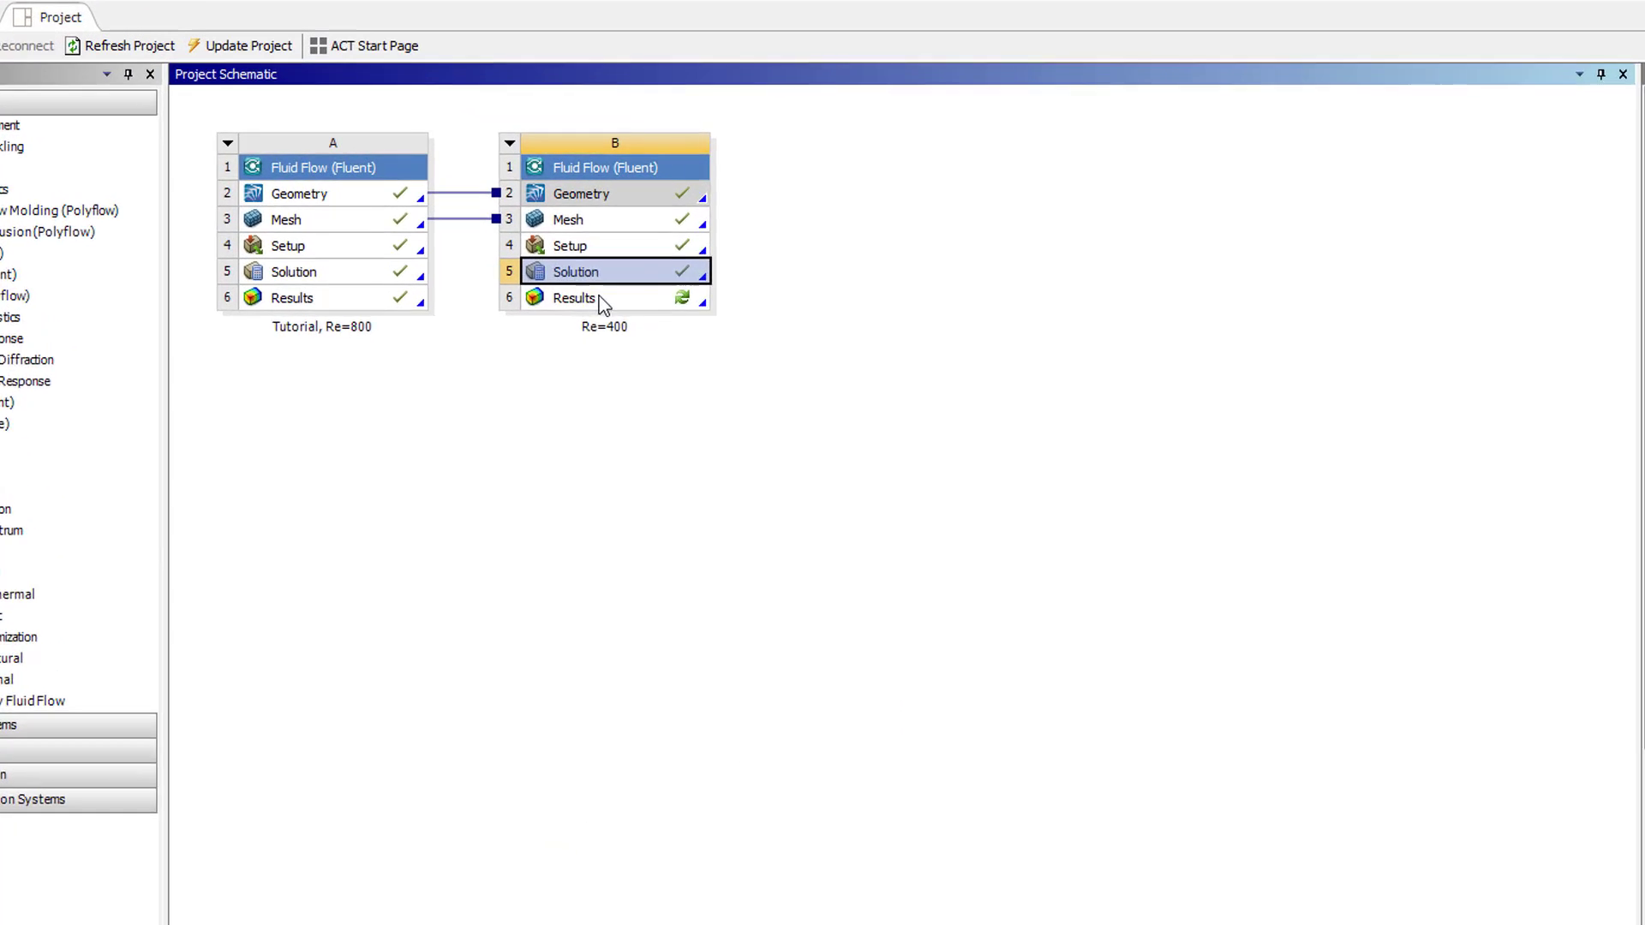
click(529, 257)
right_click(530, 258)
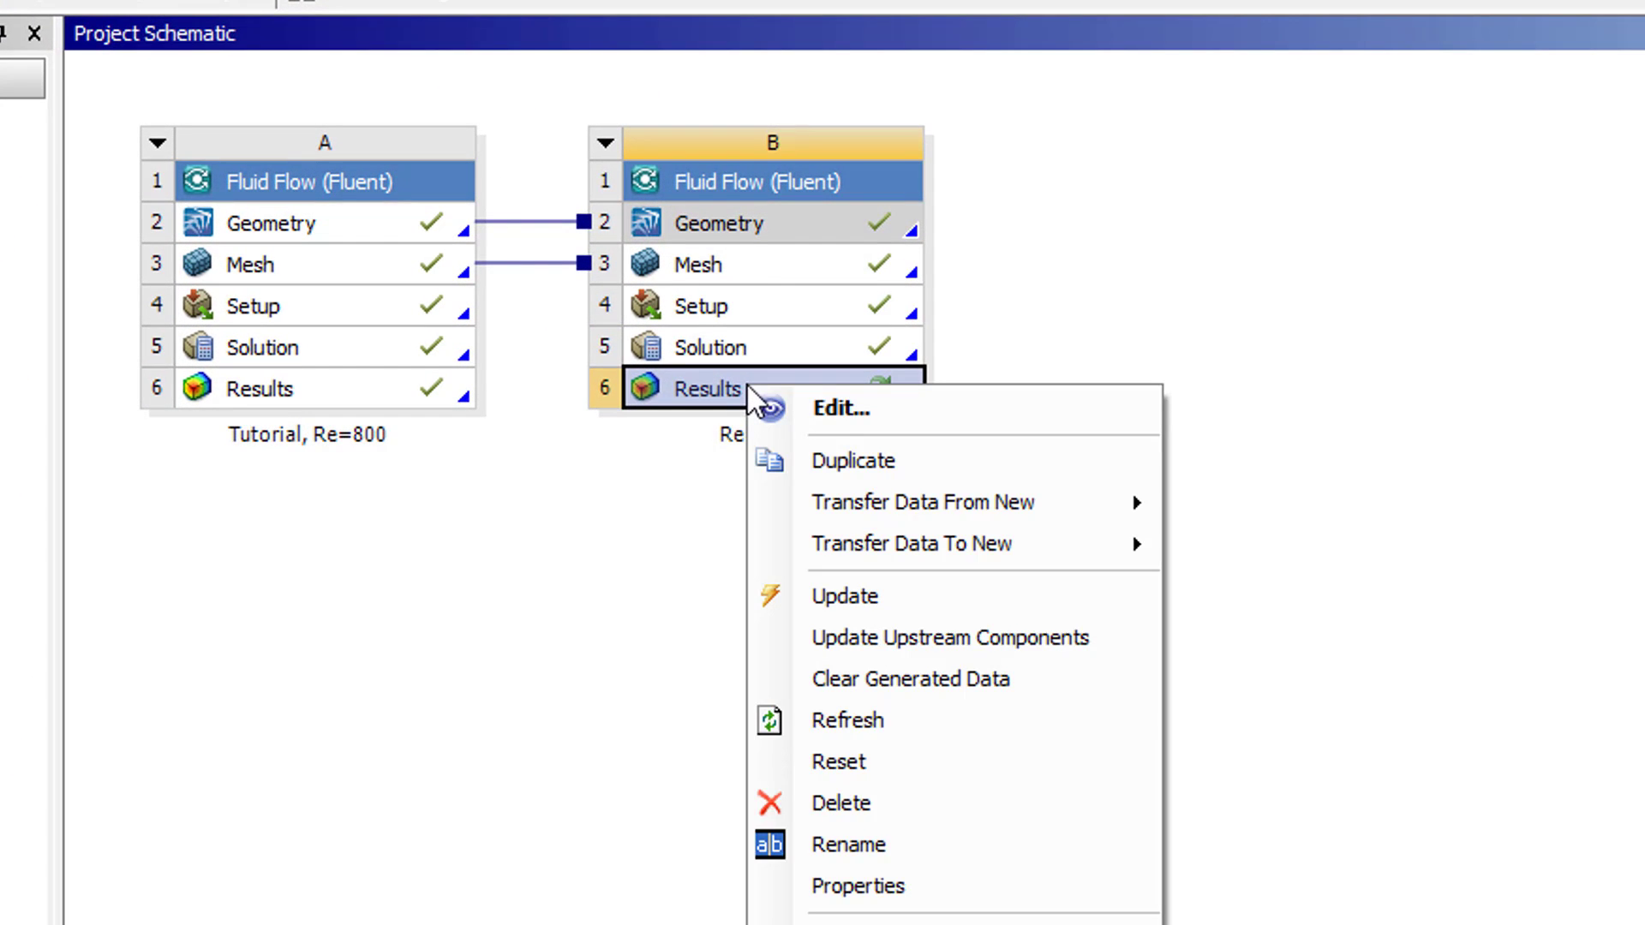
click(842, 720)
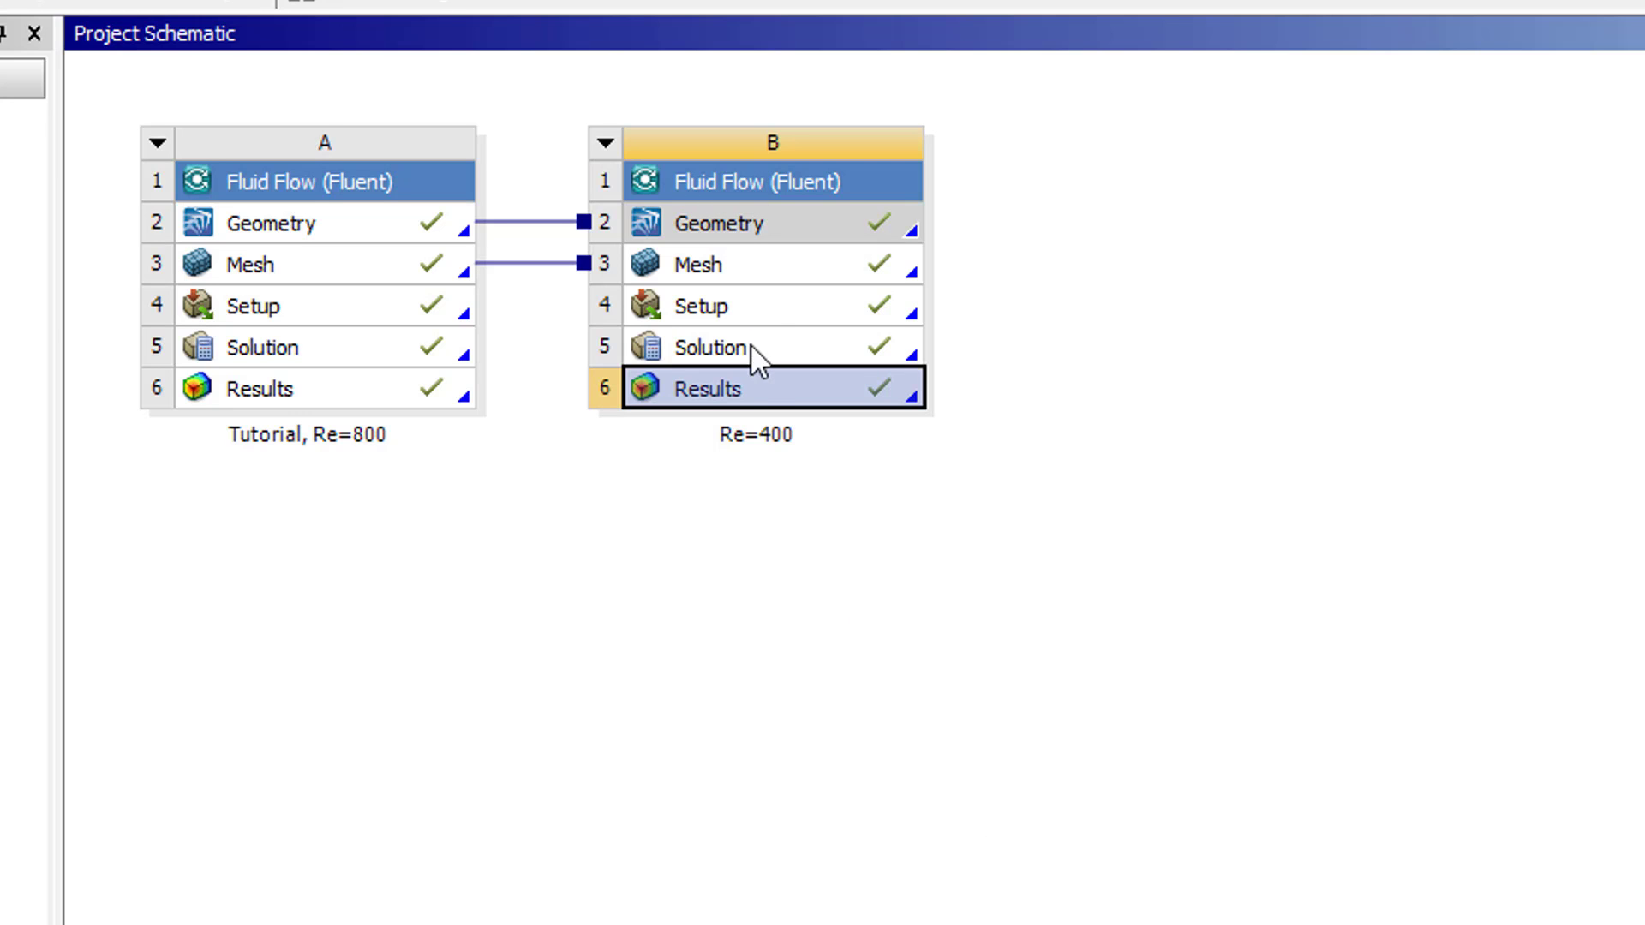
Open the Re=400 results in CFD-Post, requesting a license when needed, and display the Fanning friction factor chart.
right_click(744, 394)
click(870, 422)
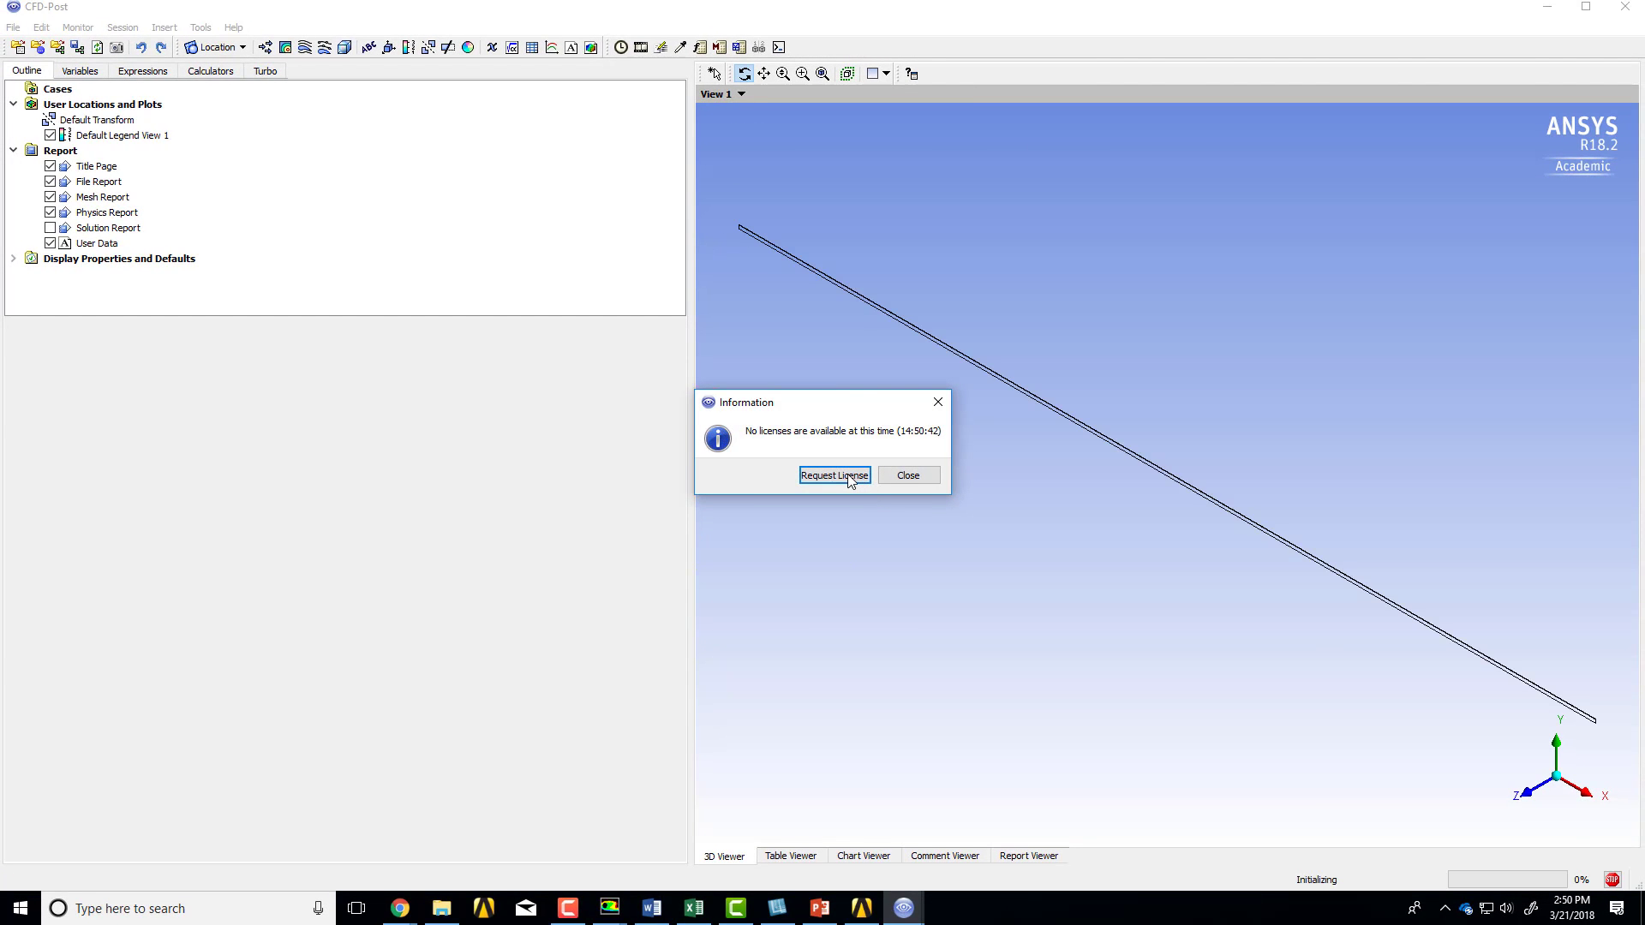
click(848, 477)
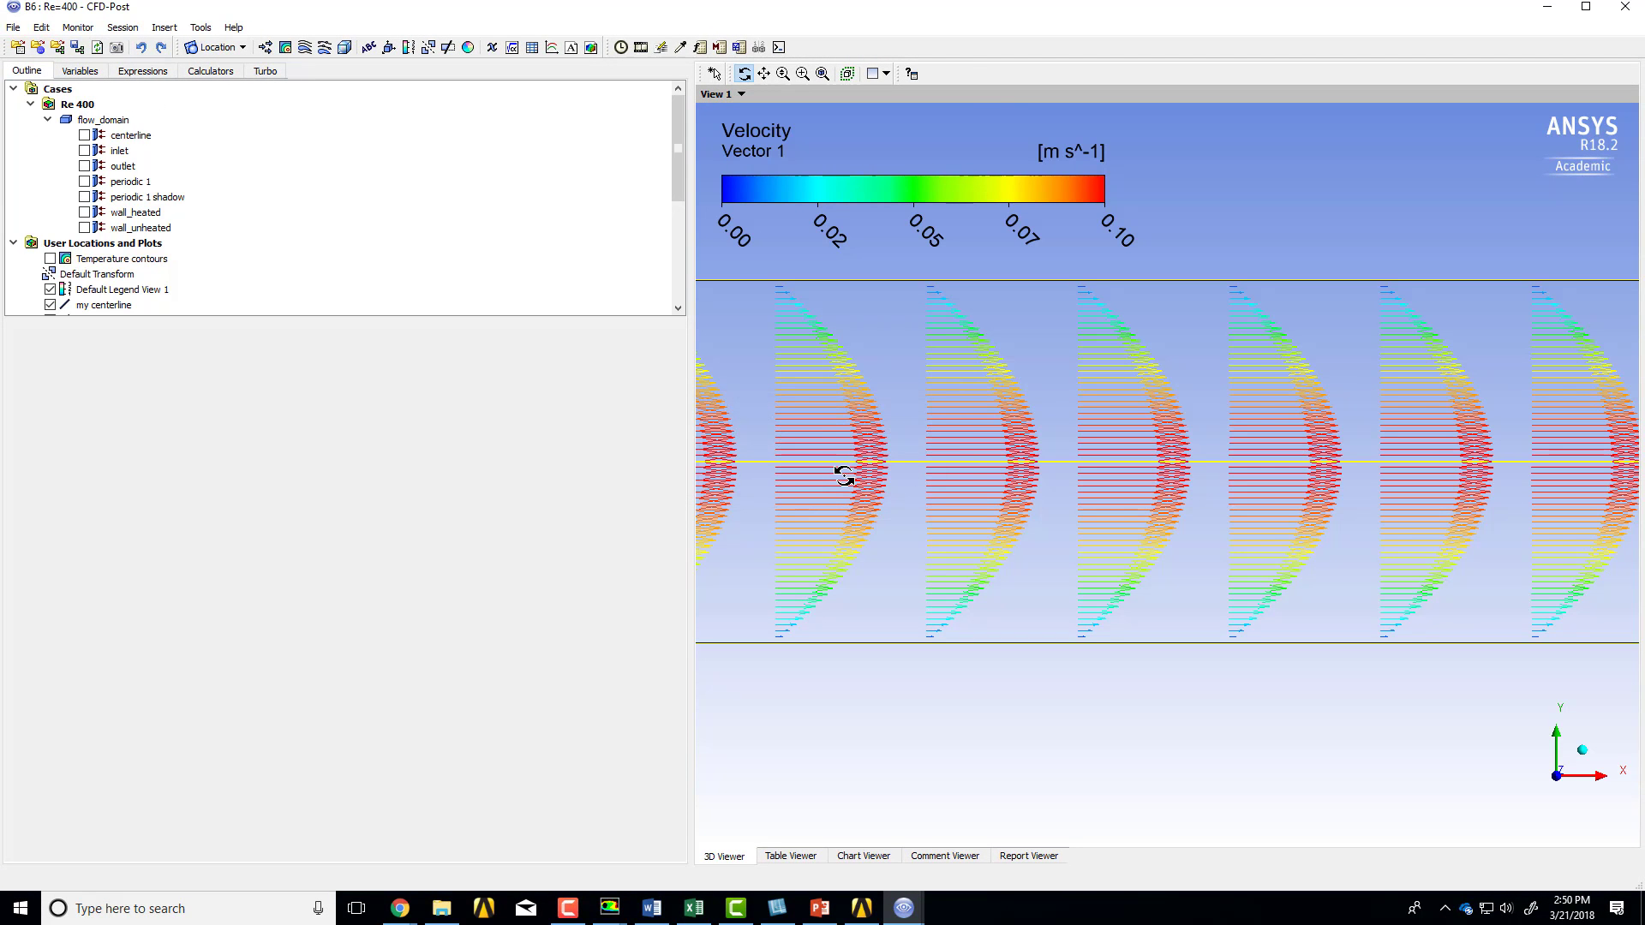
scroll(681, 184, down, 5)
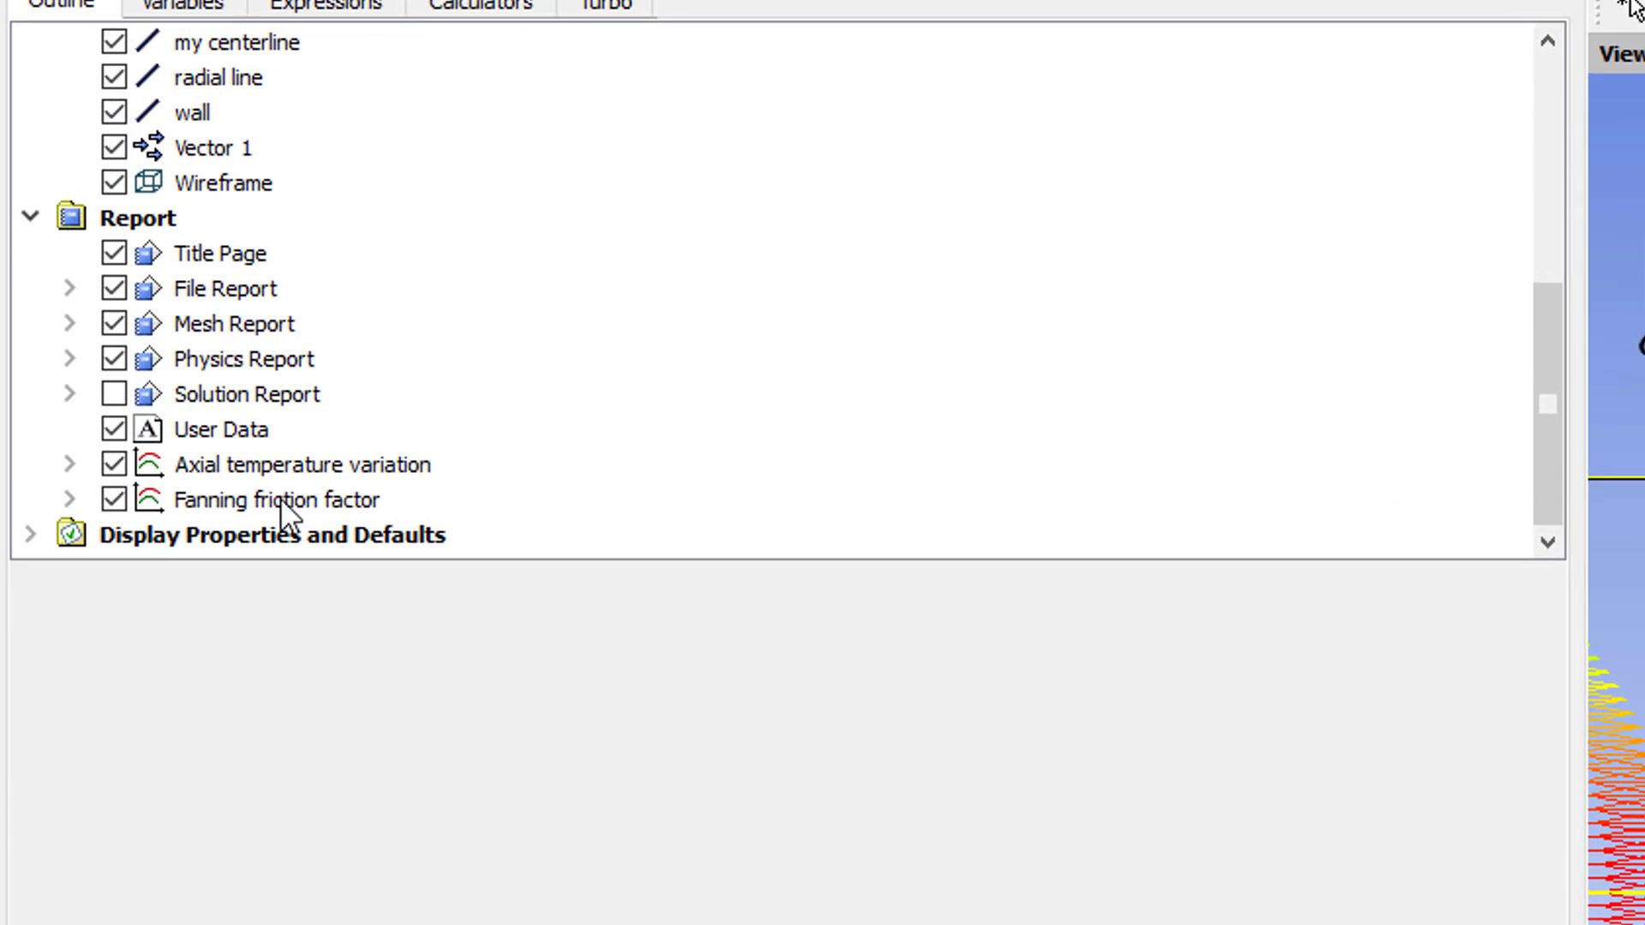
double_click(123, 290)
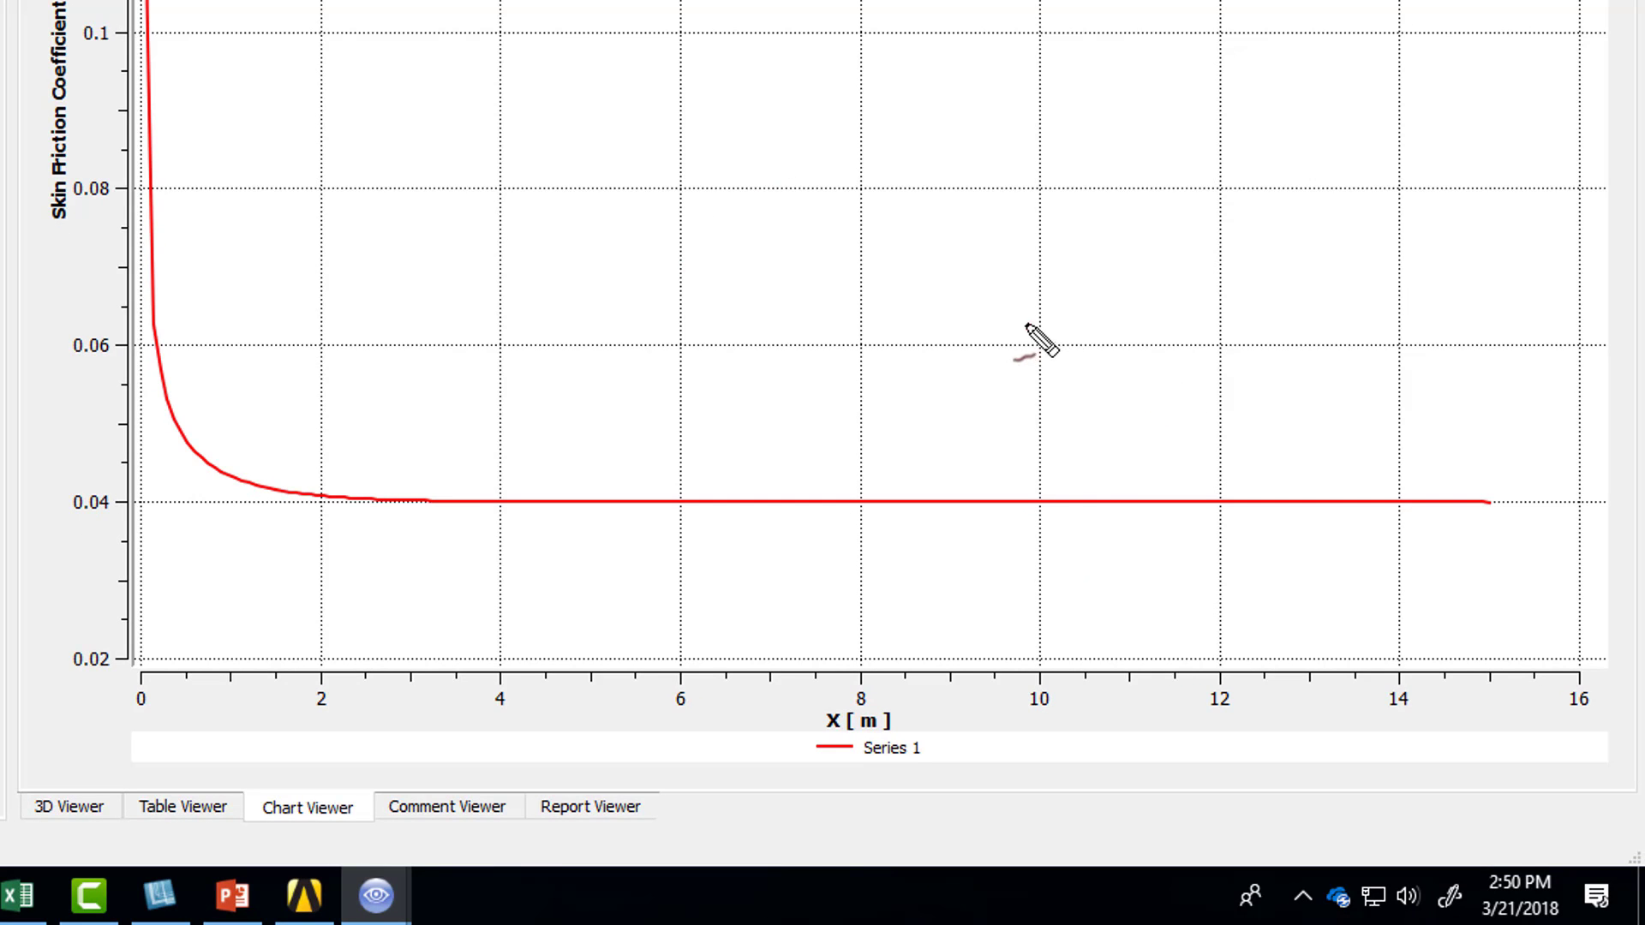
Handwrite Cf = 16/Re with 400 for Re over the chart, and tick the 0.04 mark on the vertical axis.
mouse_move(1028, 319)
mouse_down()
mouse_move(1019, 366)
mouse_move(1051, 346)
mouse_move(1045, 405)
mouse_up()
drag(1025, 383, 1056, 378)
drag(1076, 324, 1153, 339)
drag(1157, 262, 1159, 306)
drag(1185, 249, 1153, 339)
mouse_move(1140, 367)
mouse_down()
mouse_move(1138, 420)
mouse_move(1210, 418)
mouse_move(1275, 452)
mouse_move(1333, 439)
mouse_move(1331, 463)
mouse_move(1353, 422)
mouse_up()
mouse_move(1373, 420)
mouse_down()
mouse_move(1365, 444)
mouse_move(1375, 422)
mouse_up()
mouse_move(59, 519)
mouse_down()
mouse_move(64, 536)
mouse_move(146, 480)
mouse_up()
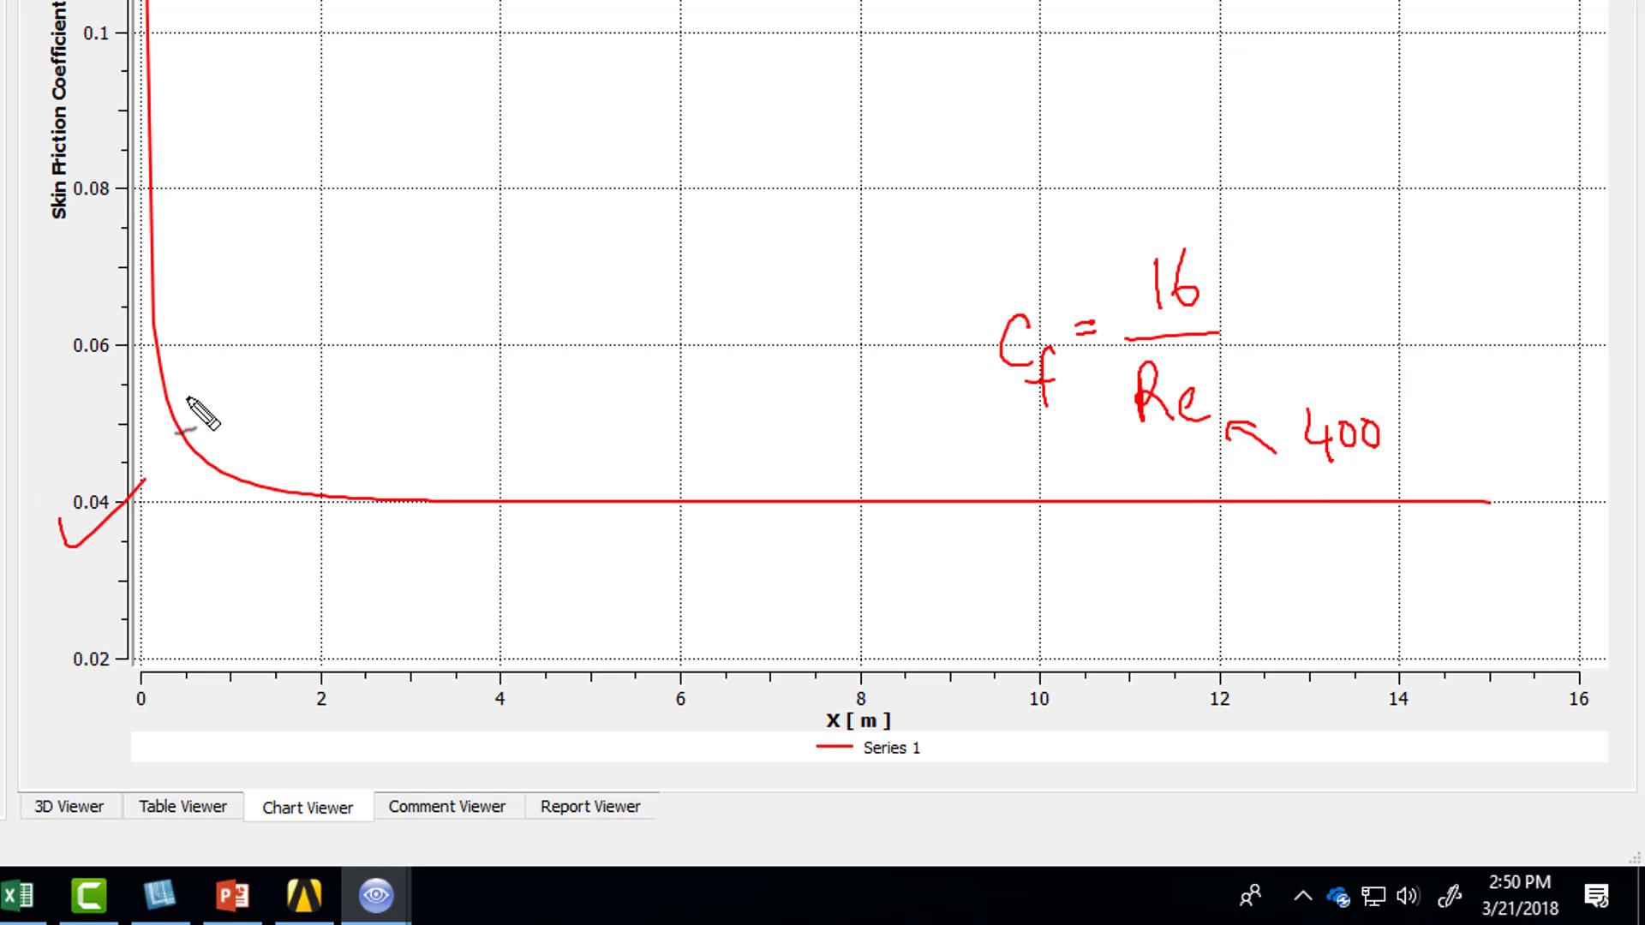